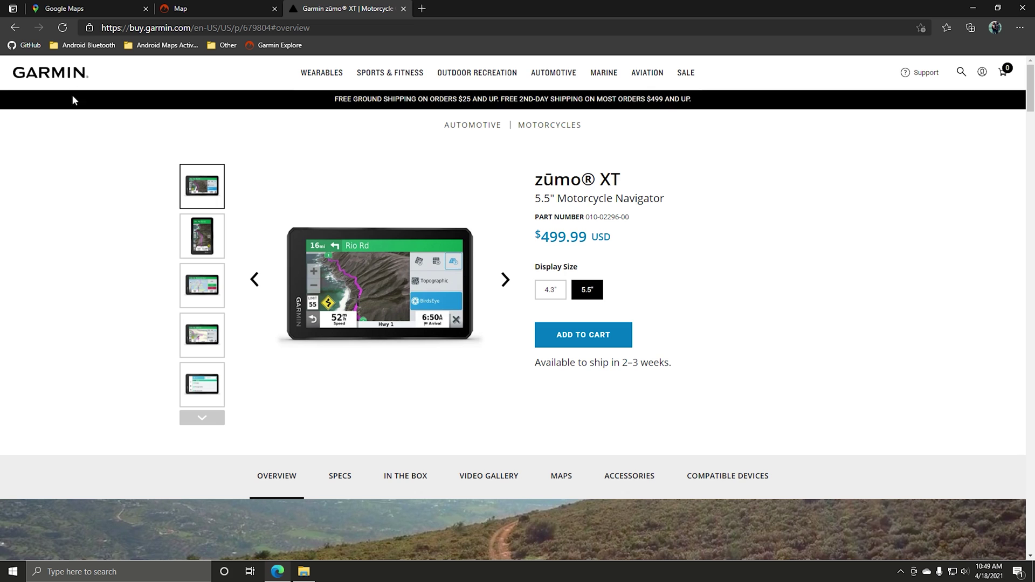
Switch to Google Maps and zoom into western Colorado and eastern Utah around Moab and Grand Junction.
click(71, 8)
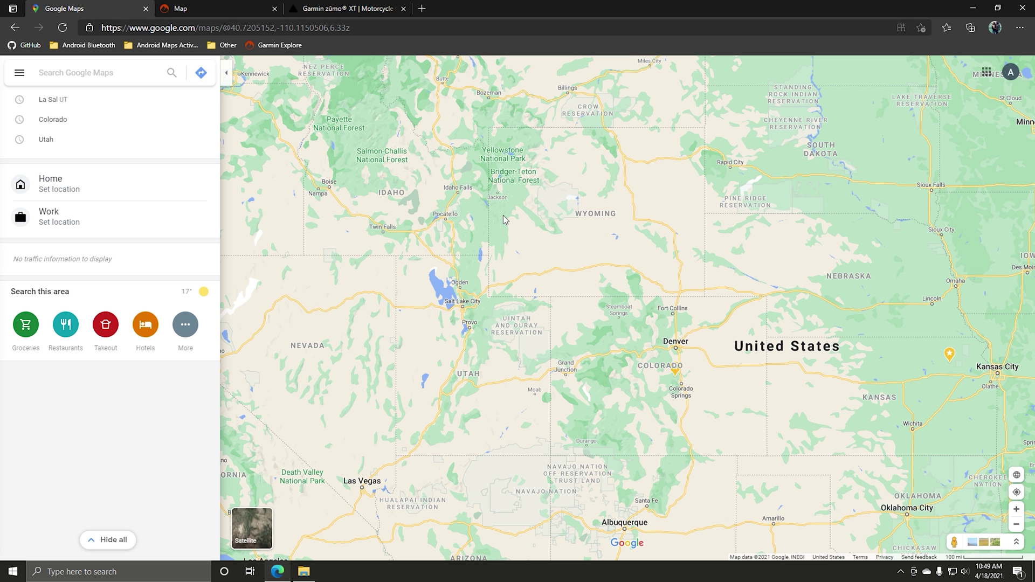
drag(356, 253, 500, 249)
scroll(717, 391, up, 1)
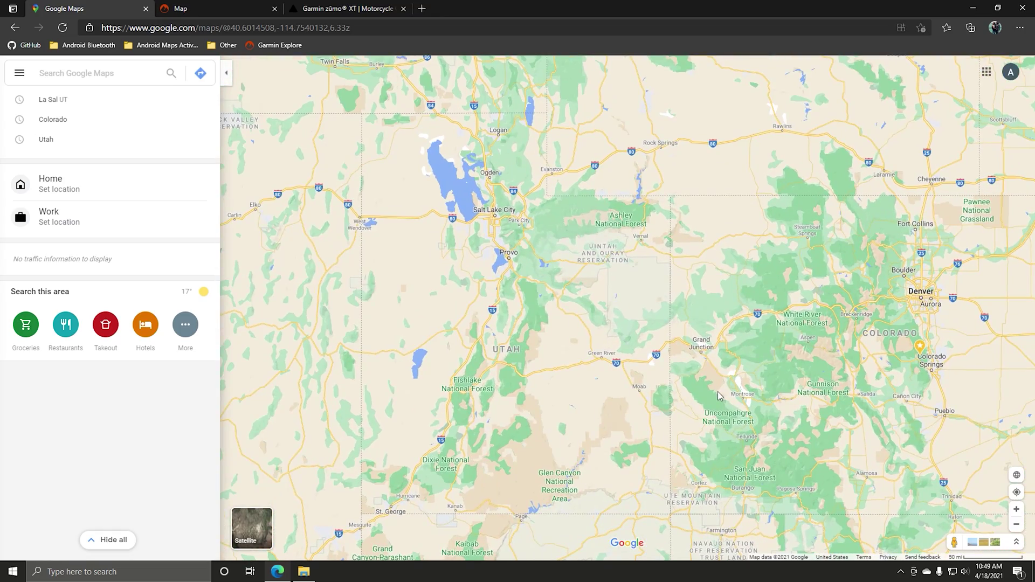
scroll(734, 397, up, 1)
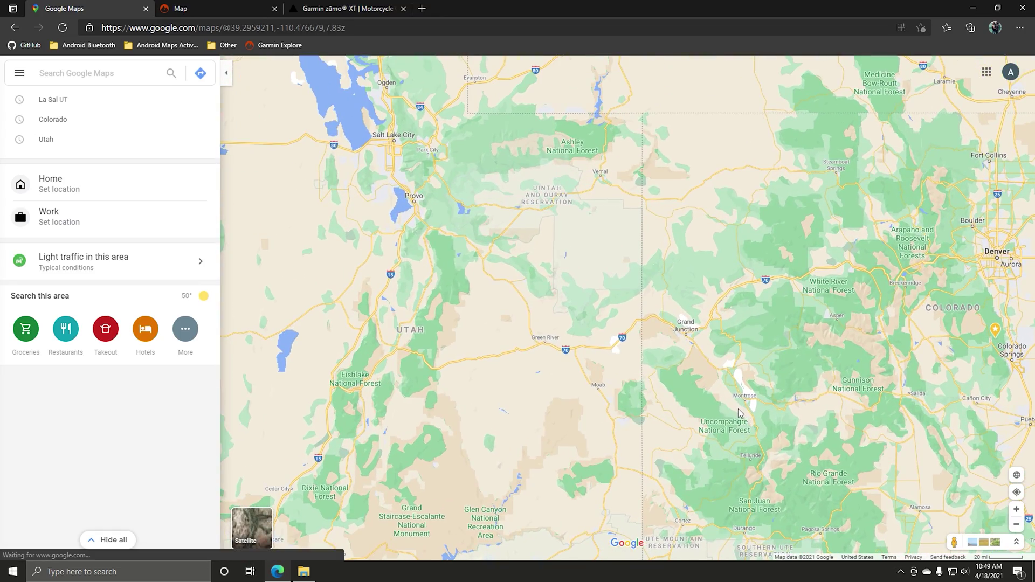
drag(710, 405, 658, 397)
scroll(658, 397, up, 1)
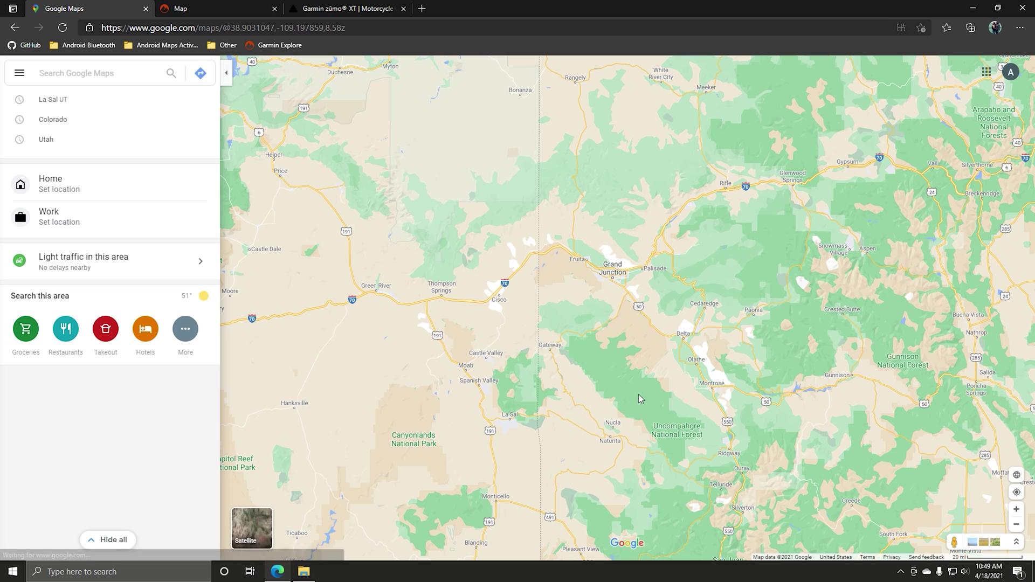
scroll(664, 381, up, 1)
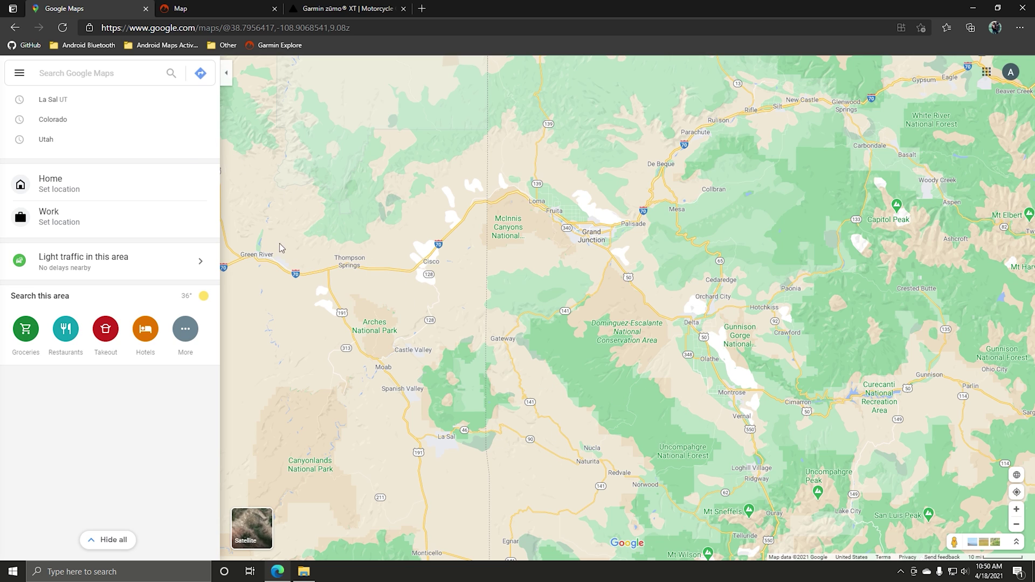
Create a new blank custom map from Your places' Maps list.
click(27, 79)
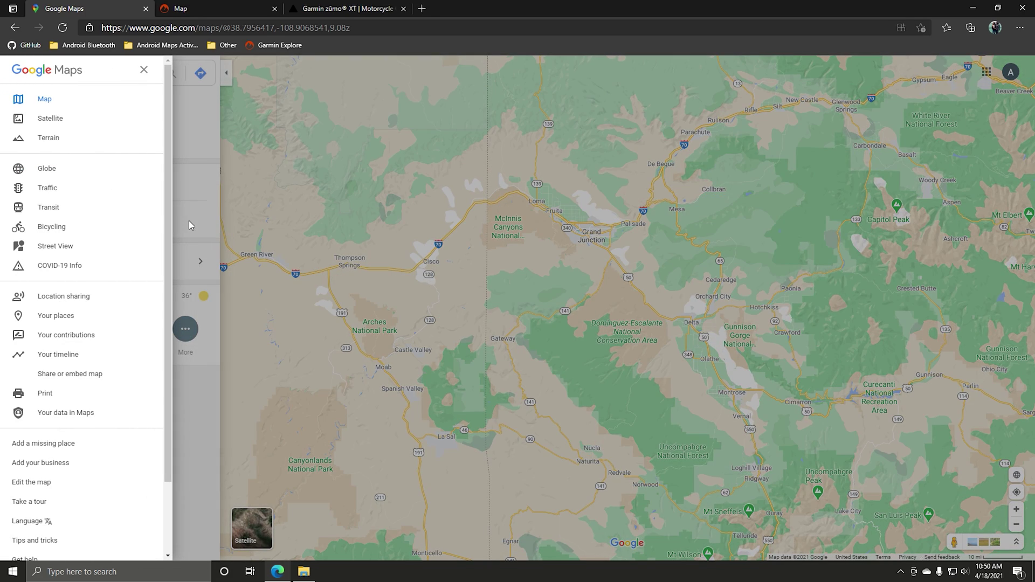
click(56, 317)
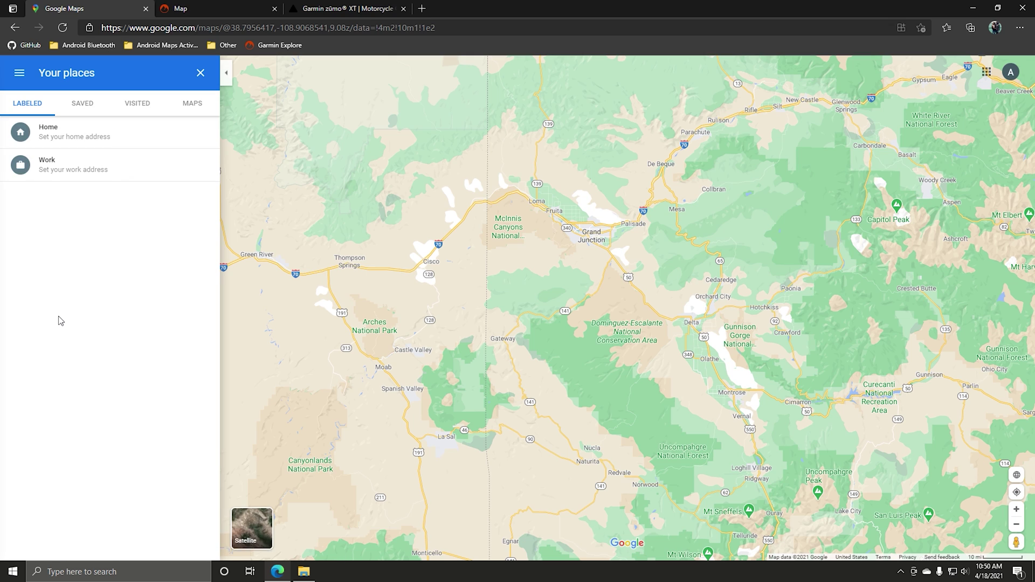
click(198, 112)
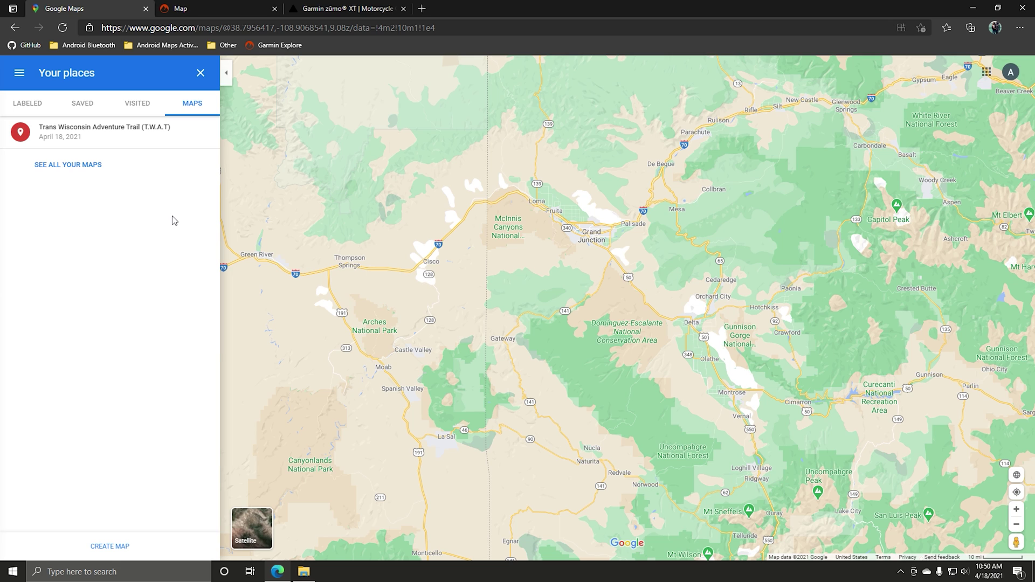
click(110, 546)
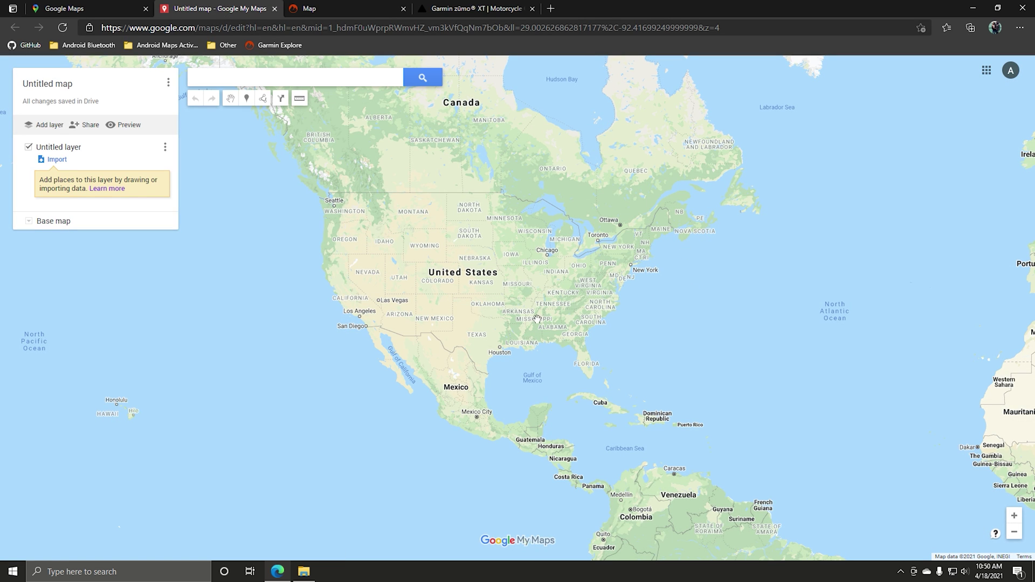
Rename the map to 'Colorado Utah Motorcycle Trip' and save the title.
click(69, 85)
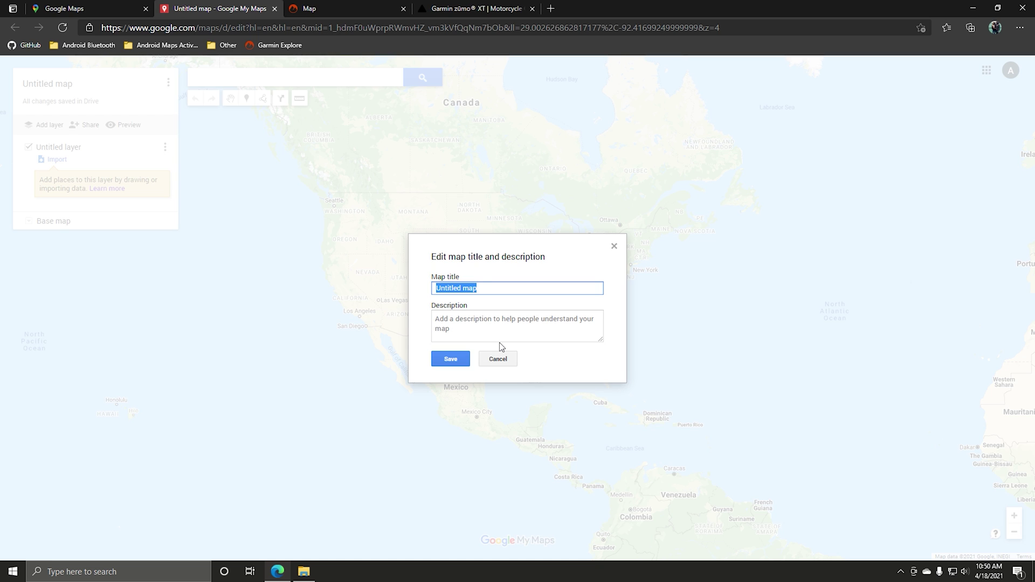
text(Colorado Utah Motorcyc)
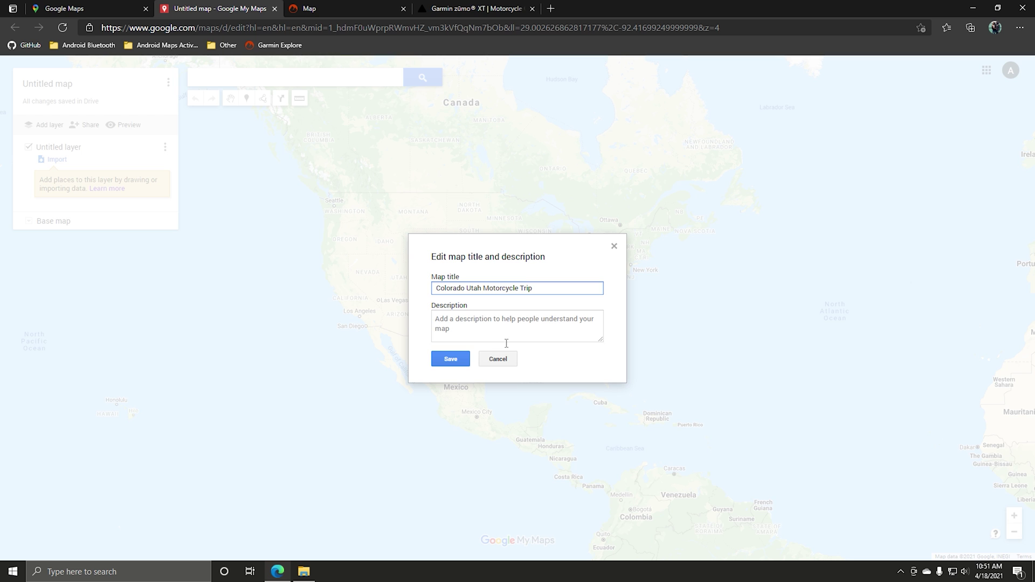
click(452, 358)
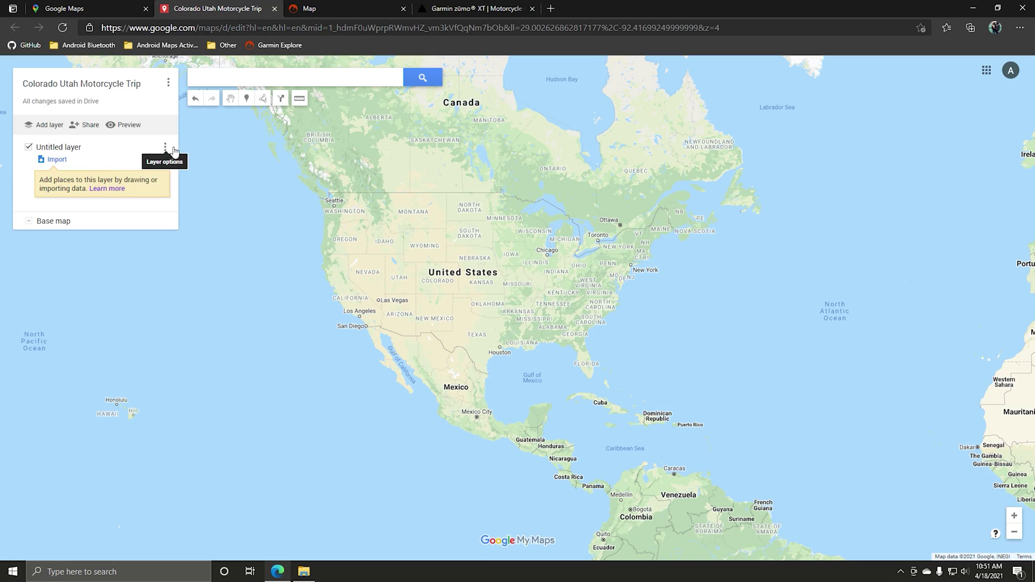
Zoom toward western Colorado and add a driving-directions layer.
scroll(439, 234, up, 2)
scroll(455, 339, up, 5)
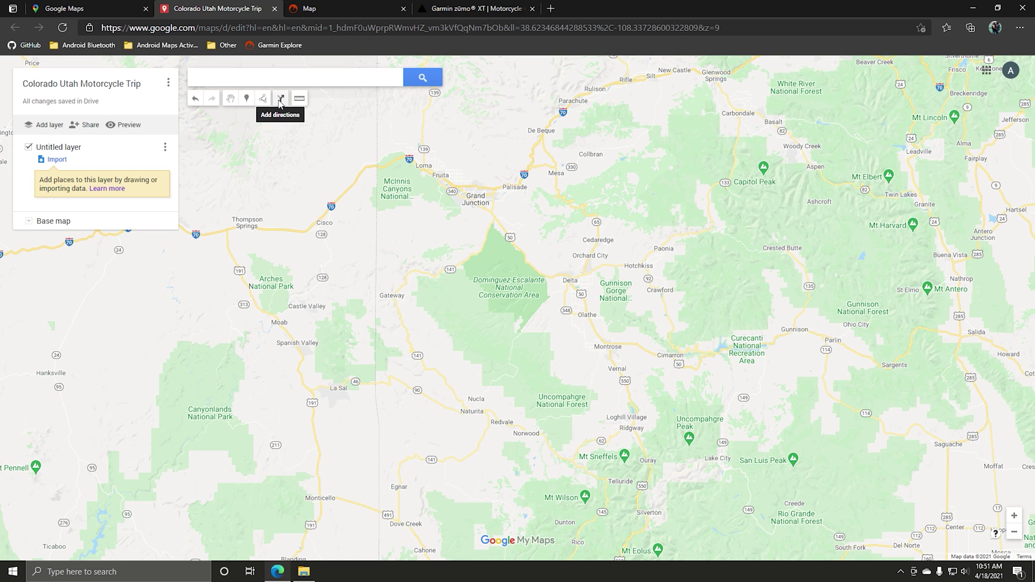
click(280, 102)
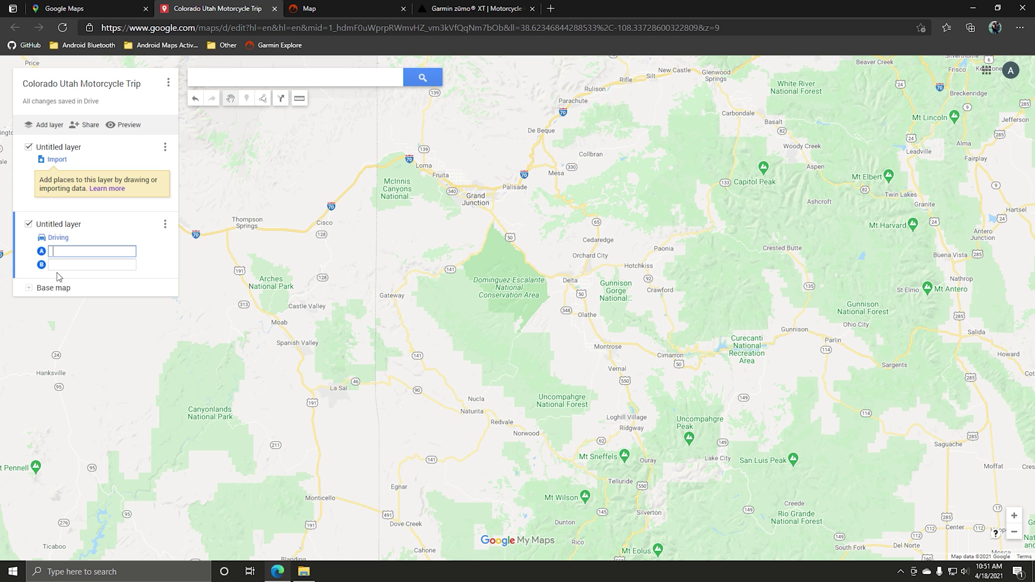
Delete the original empty untitled layer.
click(165, 149)
click(101, 182)
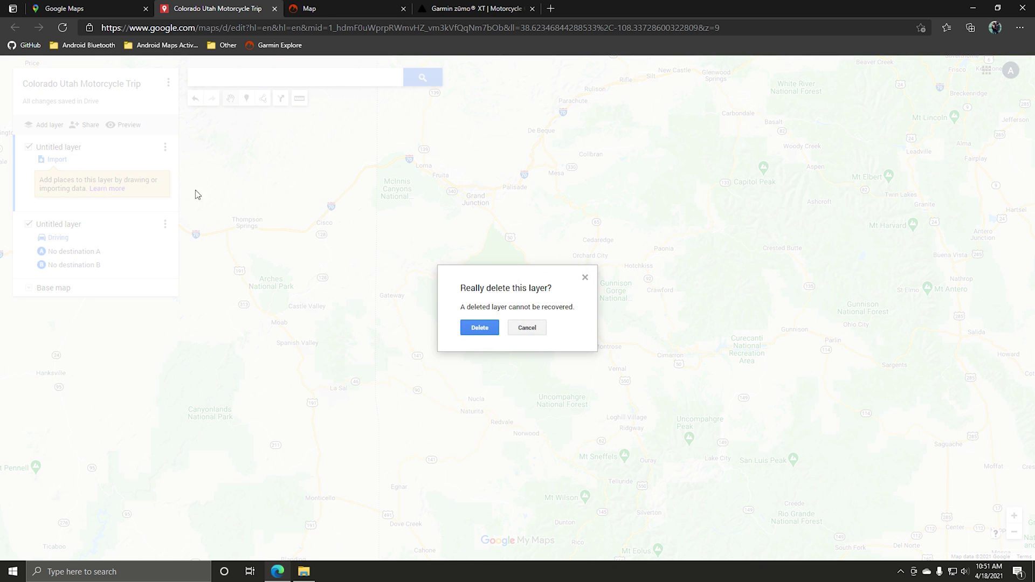
click(489, 326)
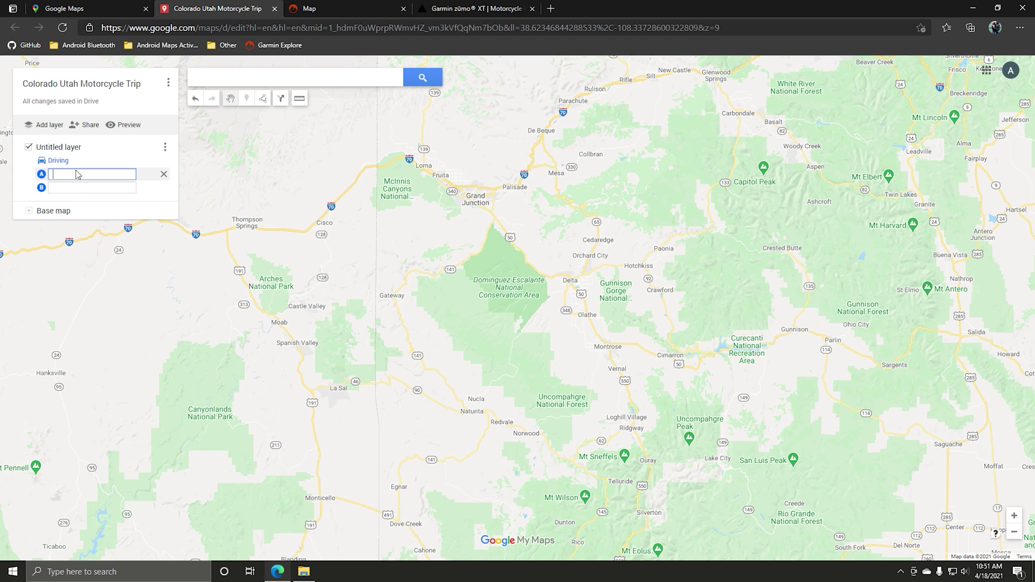
Set the route start to Montrose, CO and the destination to La Sal, UT.
drag(561, 348, 617, 308)
scroll(617, 307, up, 2)
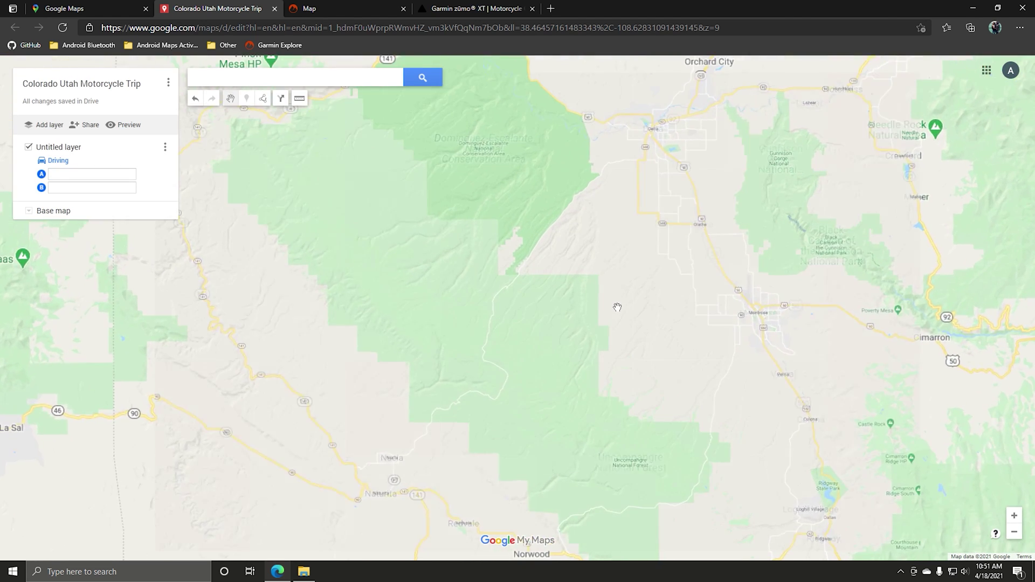
click(70, 174)
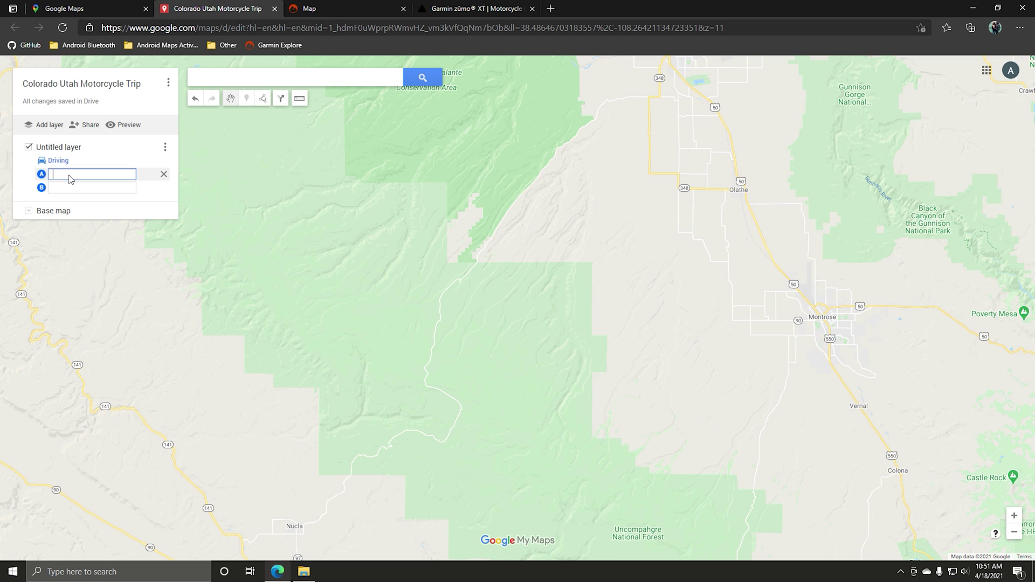
text(Mon)
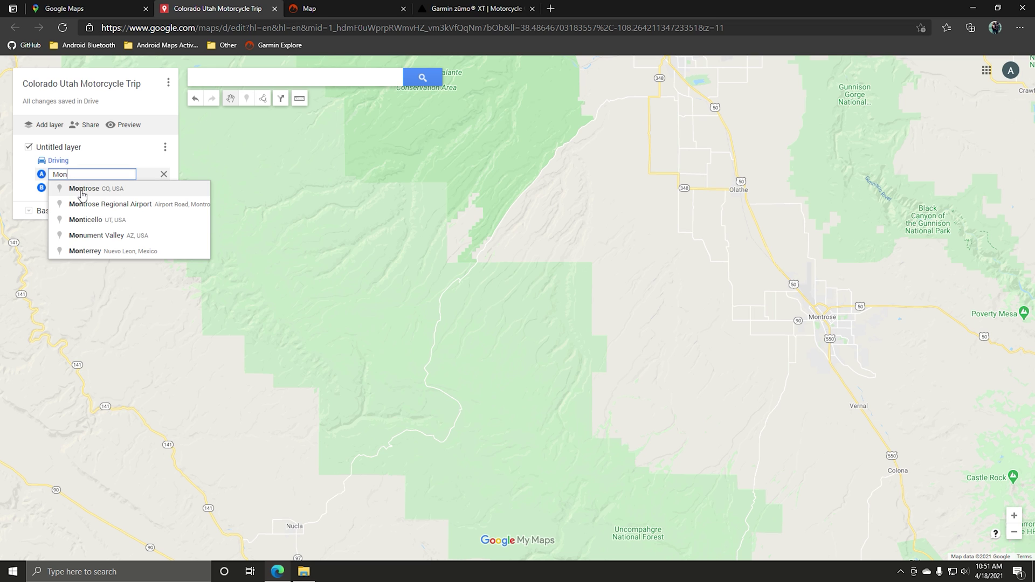
click(81, 190)
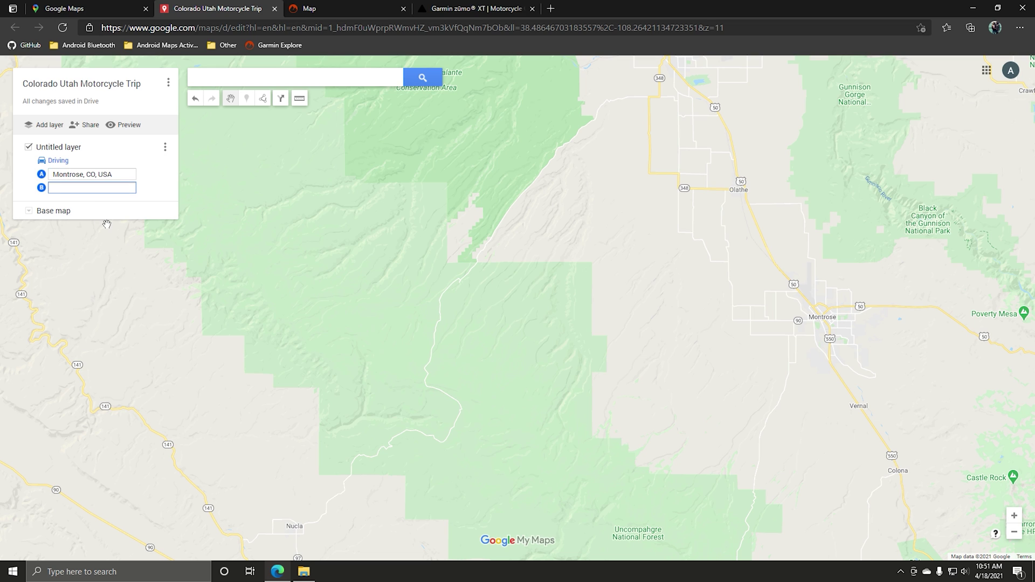
text(La s)
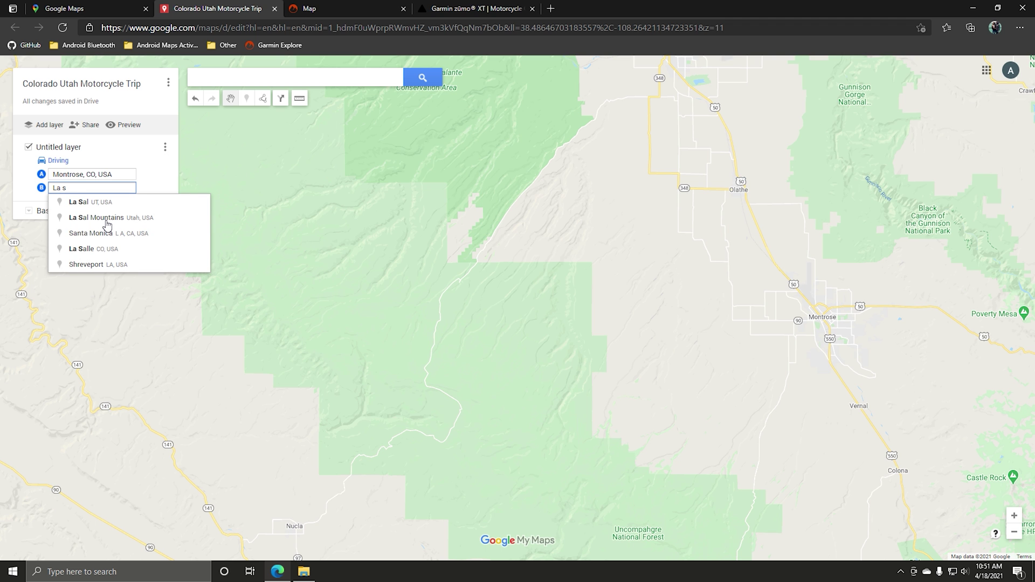
click(106, 203)
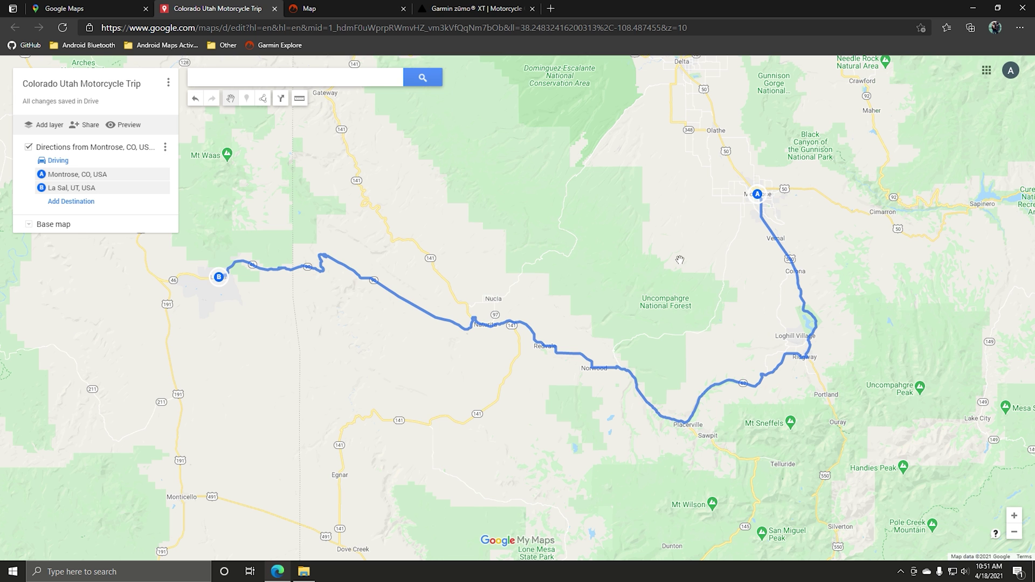
Drag the route north of Norwood to reroute it through the forest.
scroll(680, 260, up, 1)
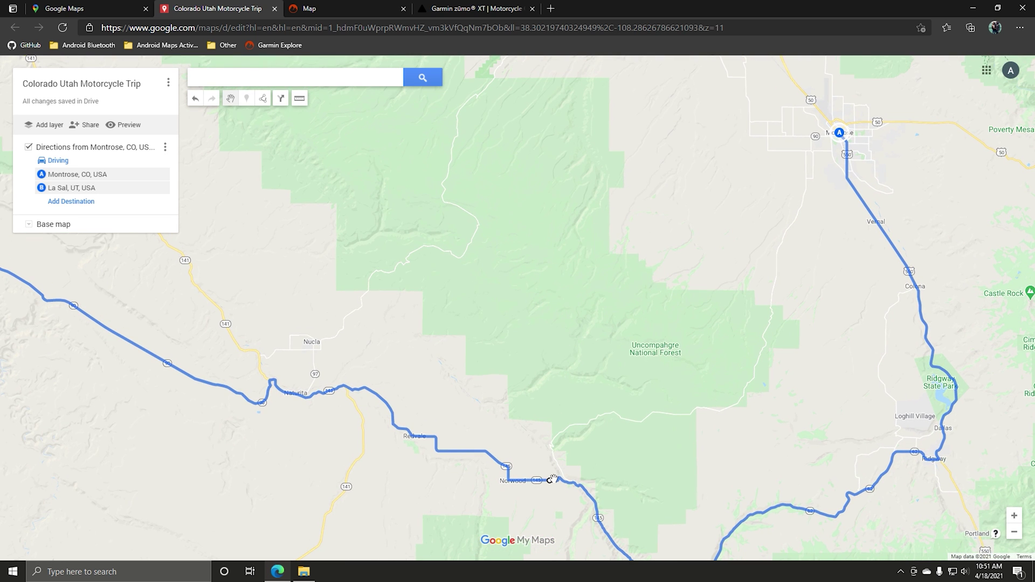
scroll(551, 472, up, 1)
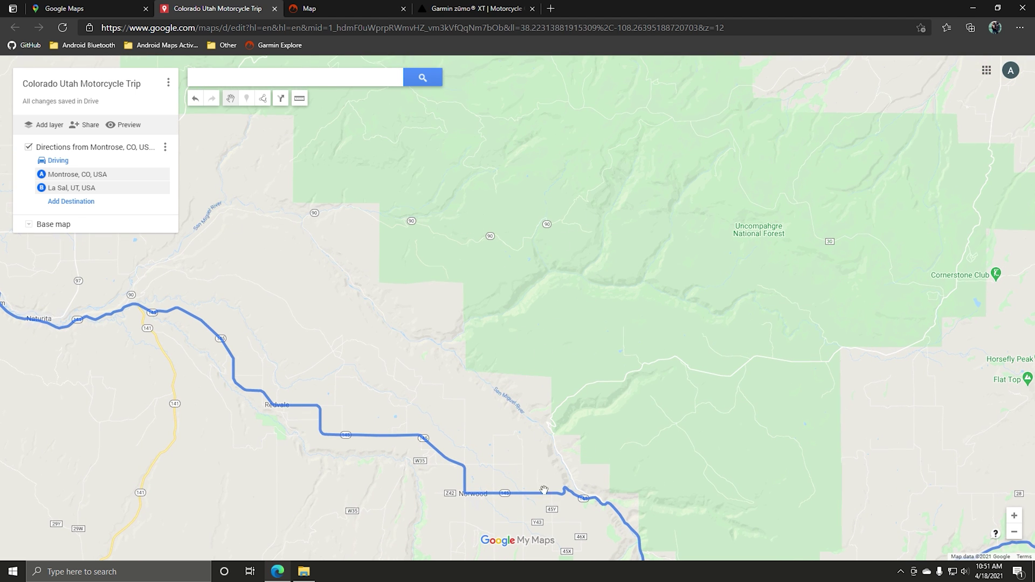
drag(548, 496, 522, 252)
Drag the route's eastern stretch to pass through Uncompahgre National Forest.
scroll(574, 230, down, 1)
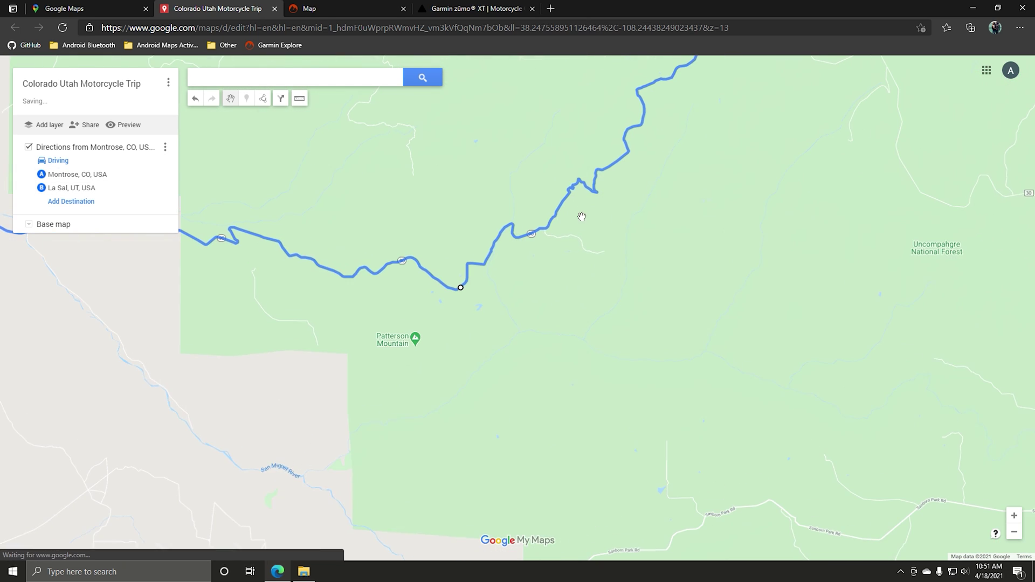
scroll(645, 237, down, 2)
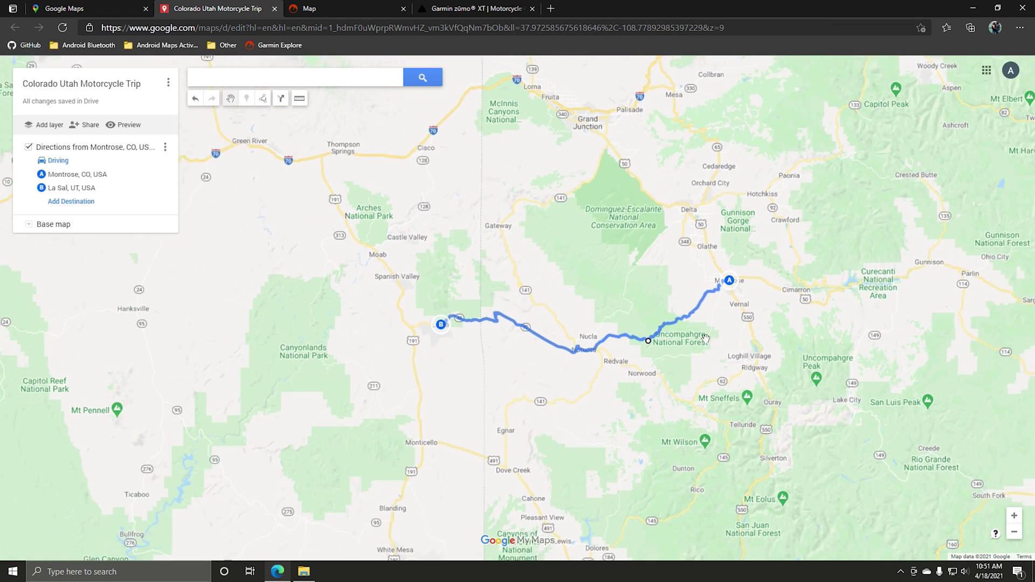
scroll(705, 241, up, 1)
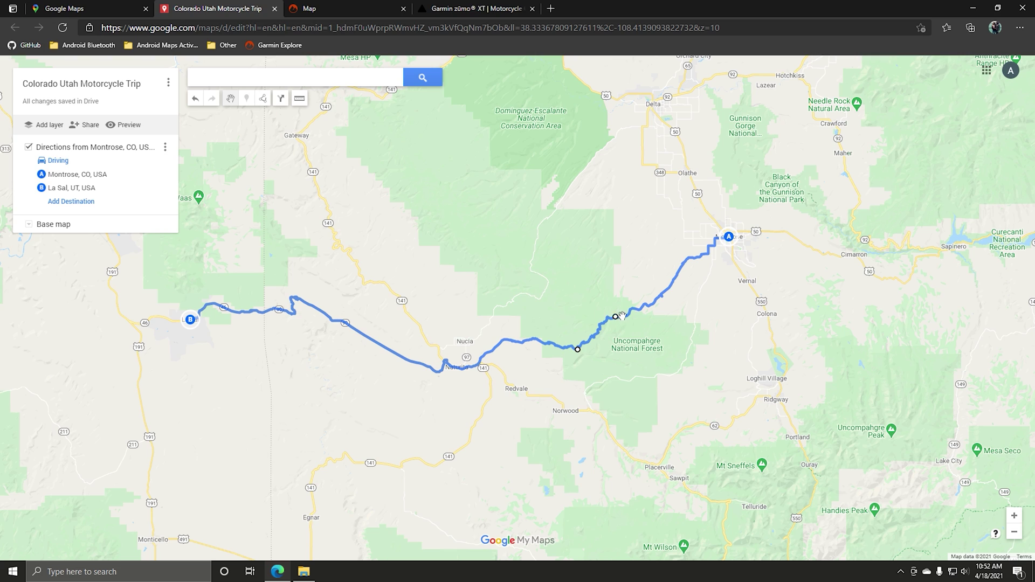
scroll(620, 315, up, 1)
scroll(620, 319, up, 1)
scroll(620, 331, down, 2)
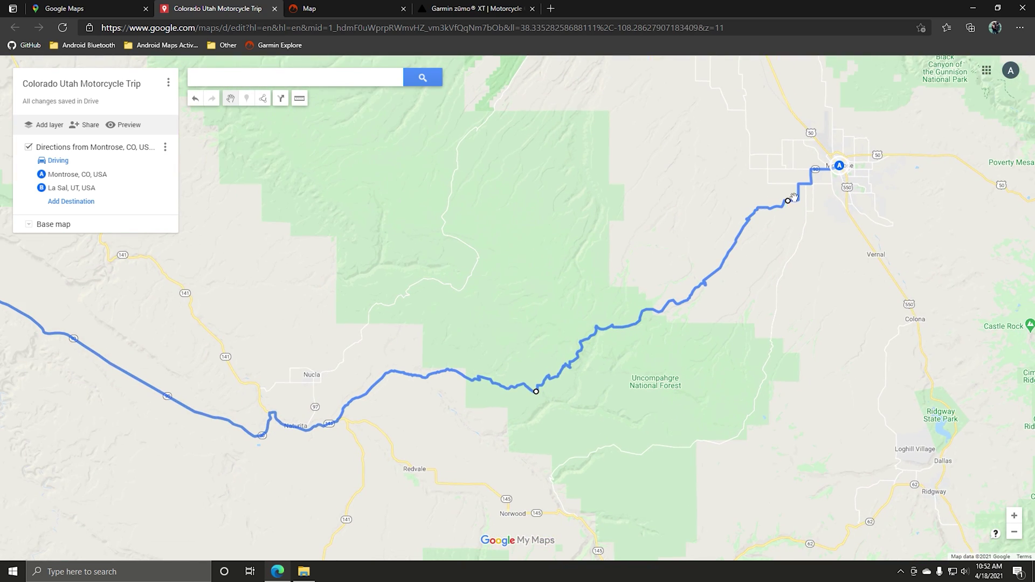
scroll(798, 195, down, 1)
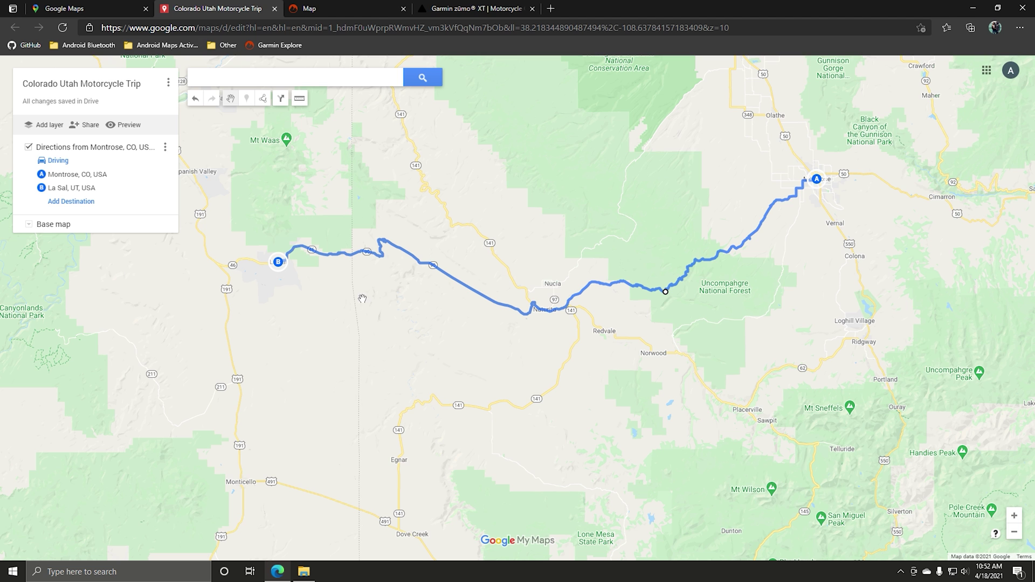
scroll(721, 267, up, 1)
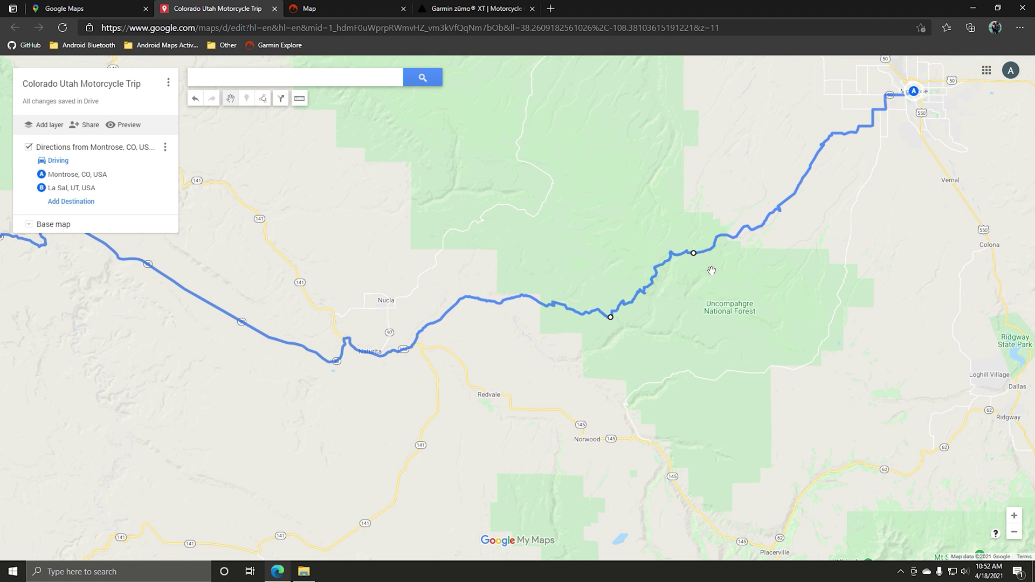
scroll(712, 271, up, 1)
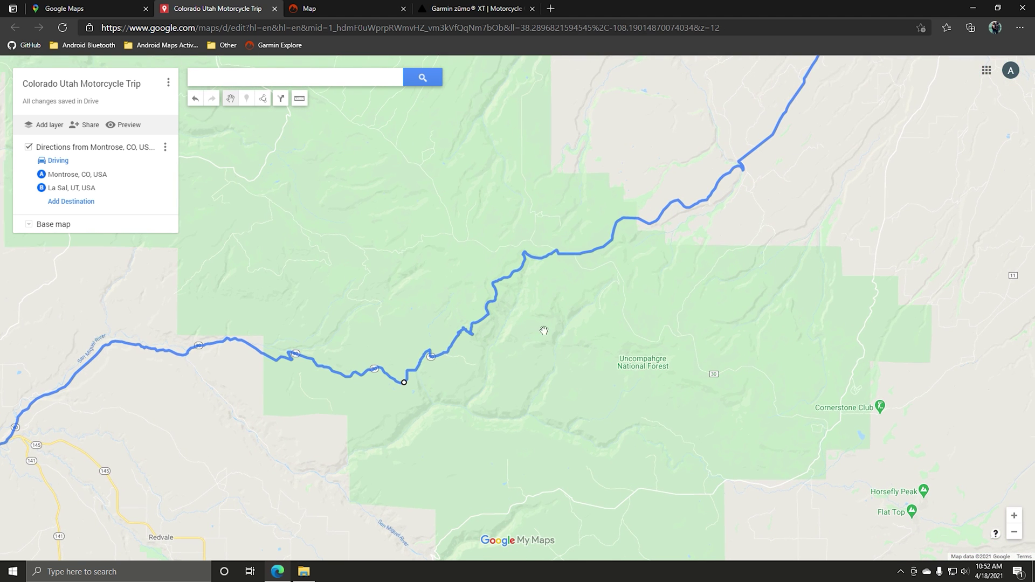
drag(522, 338, 649, 381)
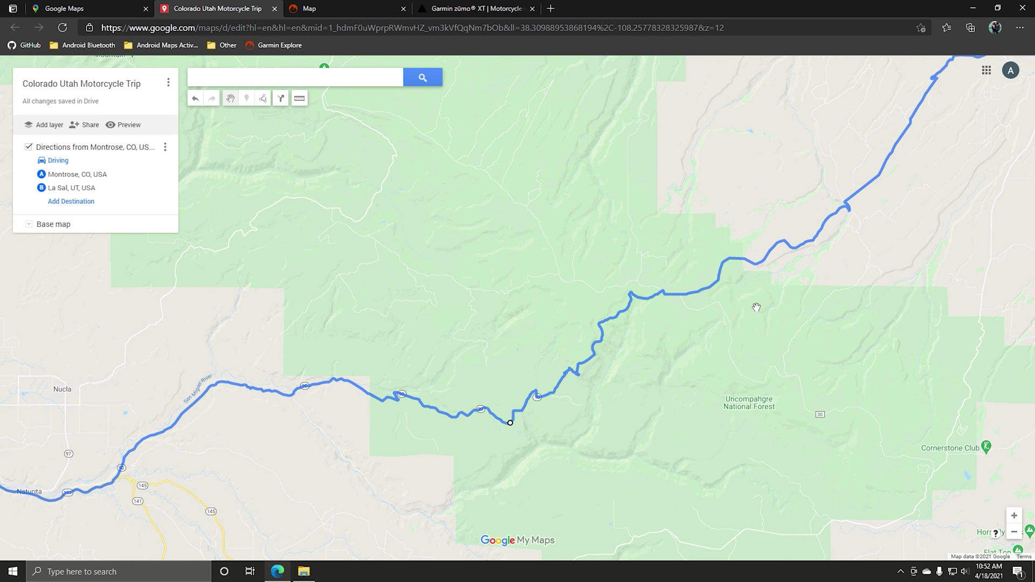
drag(755, 271, 860, 417)
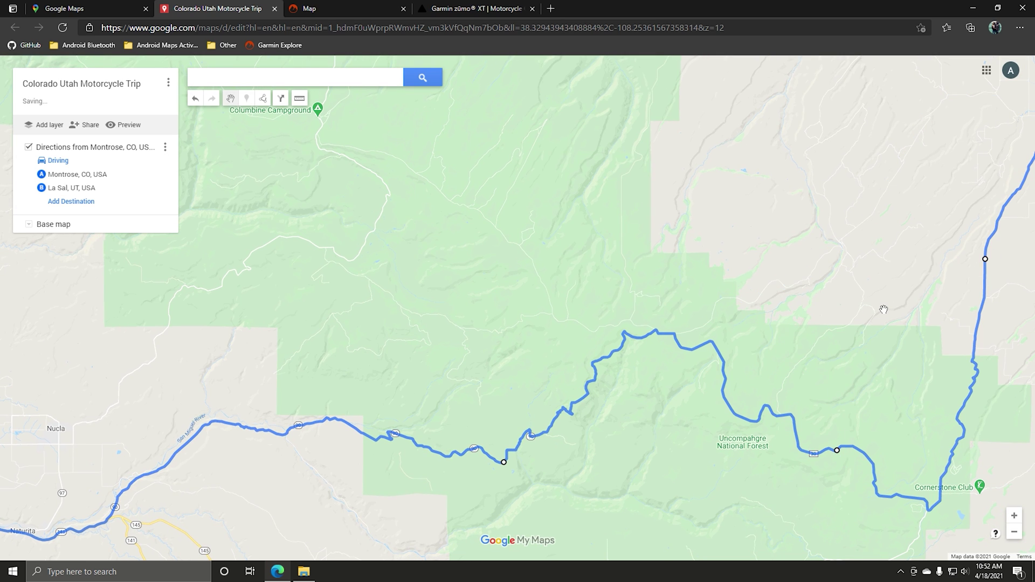
Zoom back out to show the whole route from Montrose to La Sal.
scroll(884, 310, down, 1)
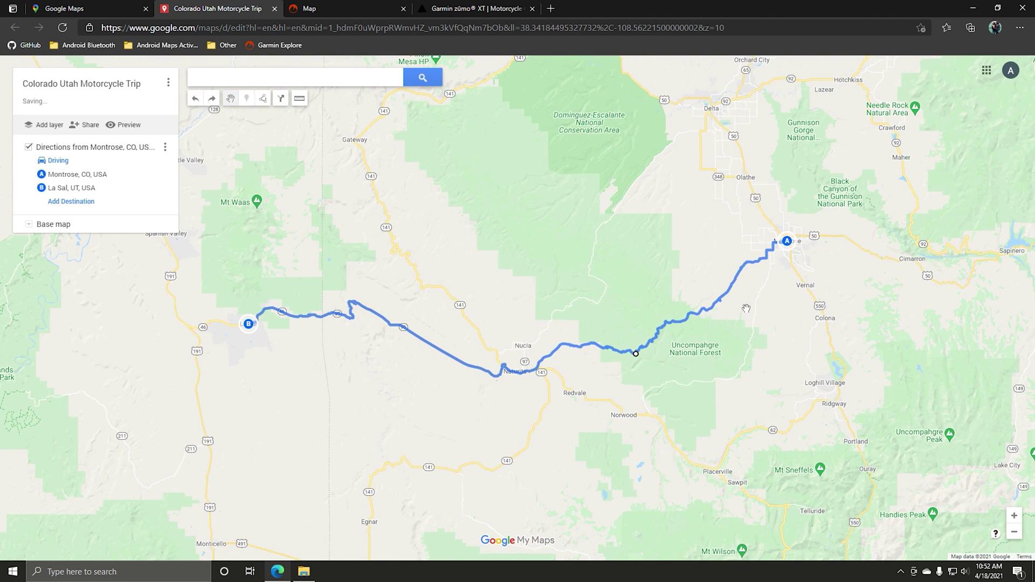
drag(673, 349, 727, 299)
scroll(711, 309, up, 2)
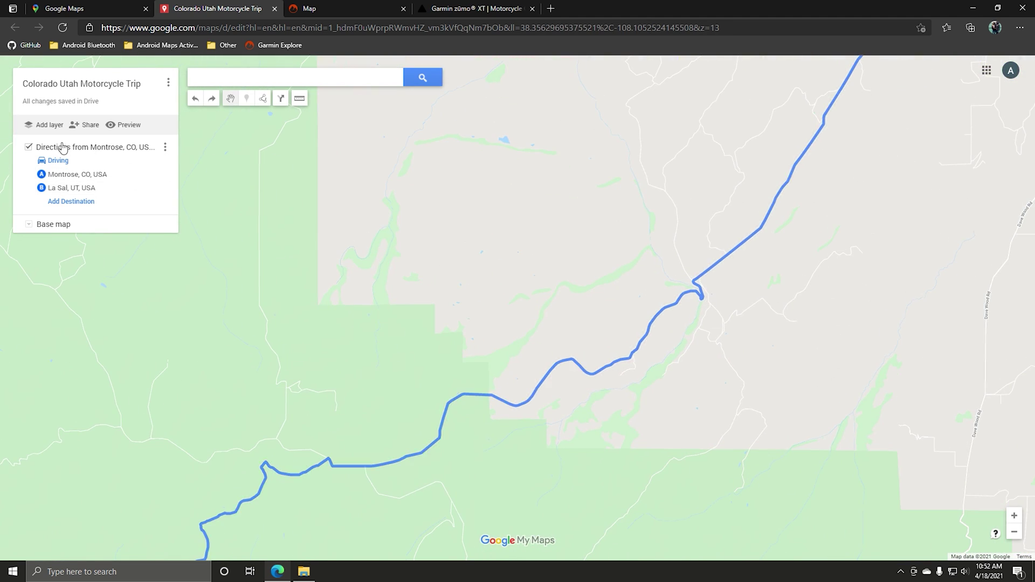
scroll(215, 266, down, 2)
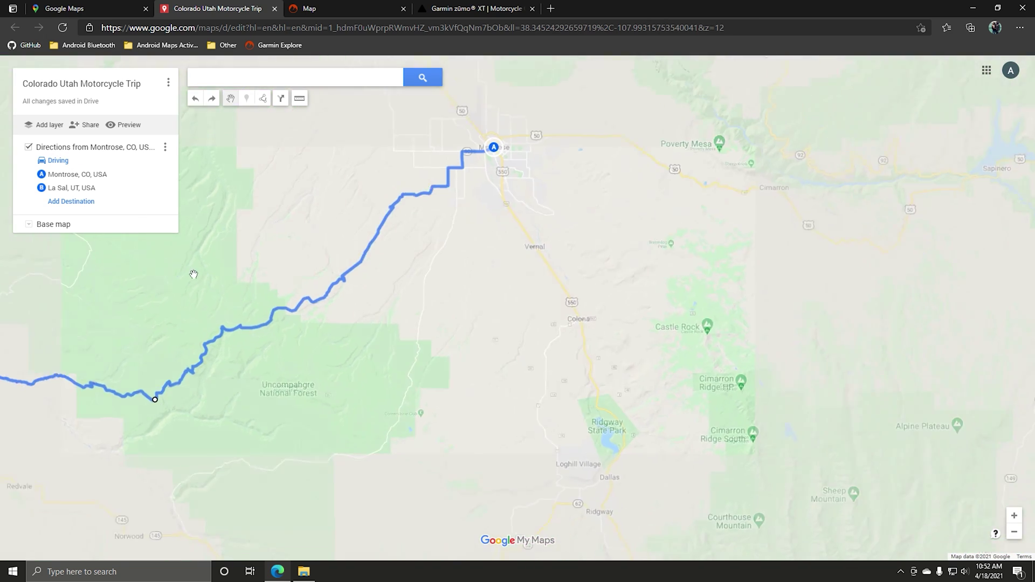
drag(206, 260, 377, 285)
scroll(715, 239, down, 1)
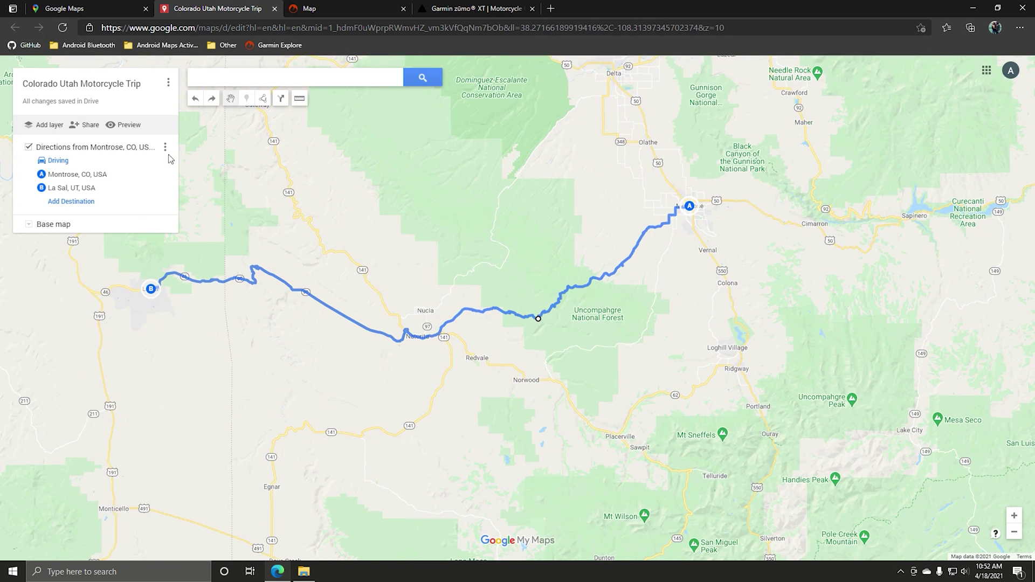
Rename the directions layer to 'Montrose - La Sal'.
click(165, 147)
click(115, 166)
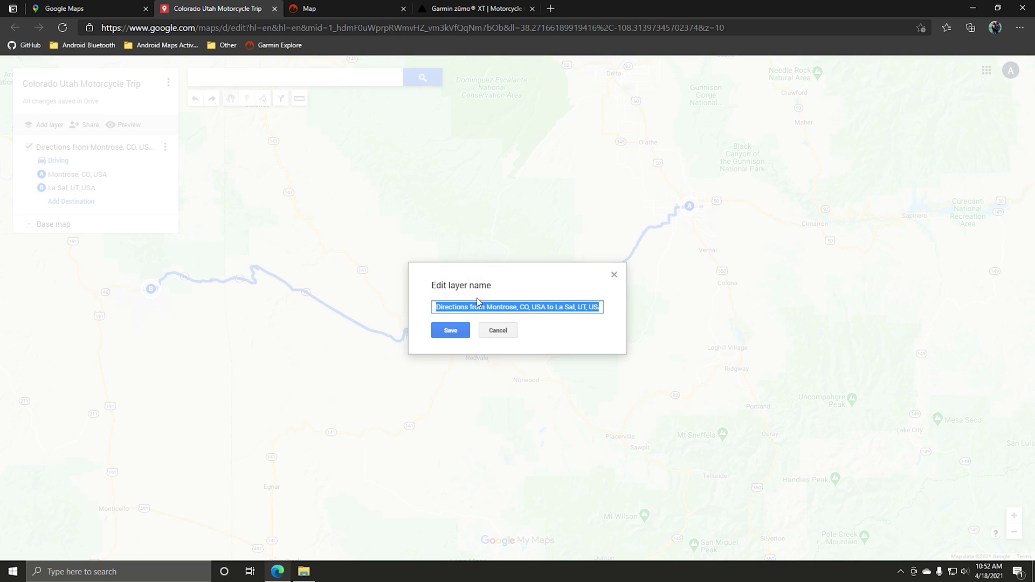
text(ntro)
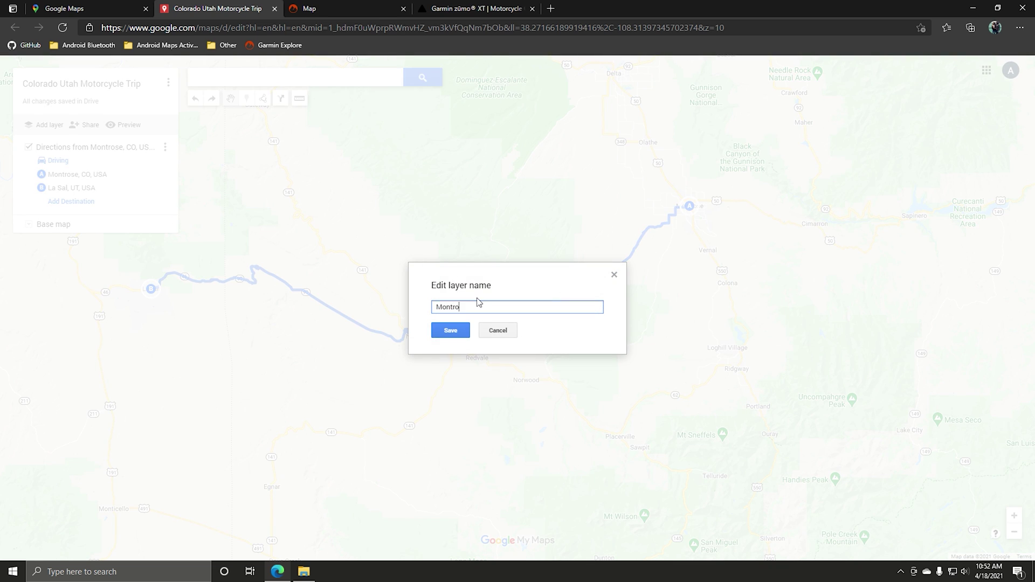
text(se - La Sal)
click(450, 330)
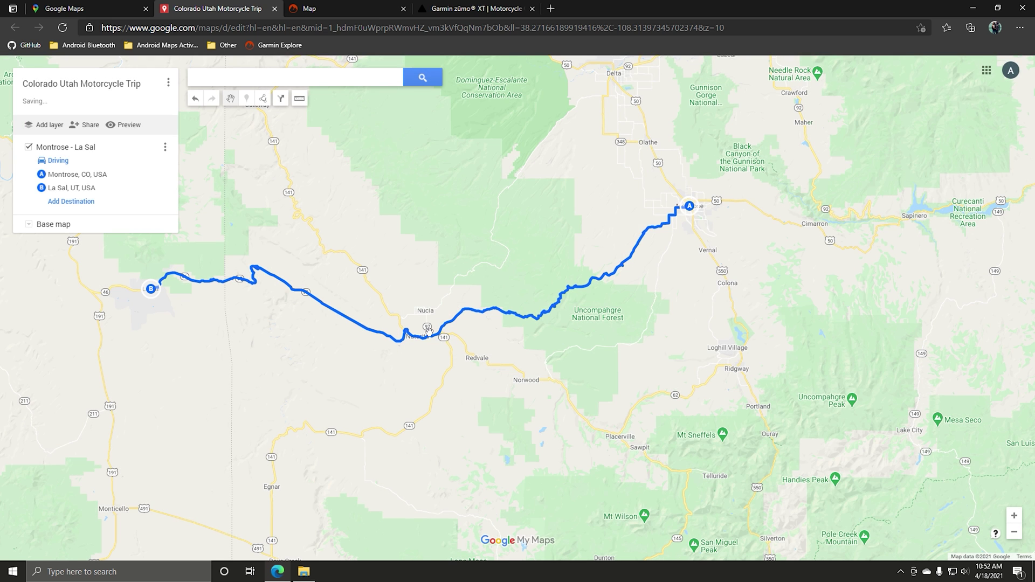
Add an extra destination, then remove the empty C stop.
click(87, 202)
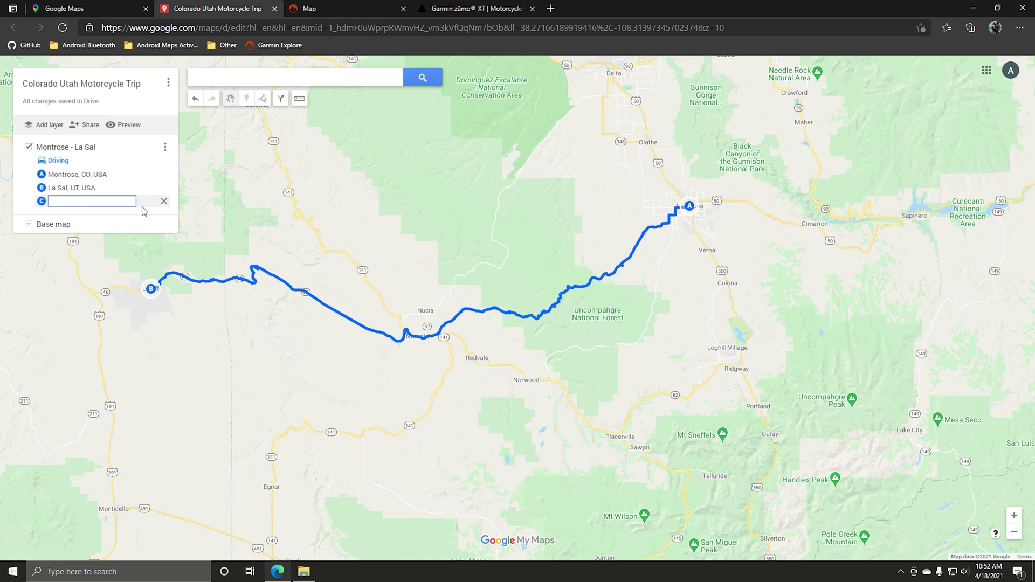
drag(125, 344, 358, 419)
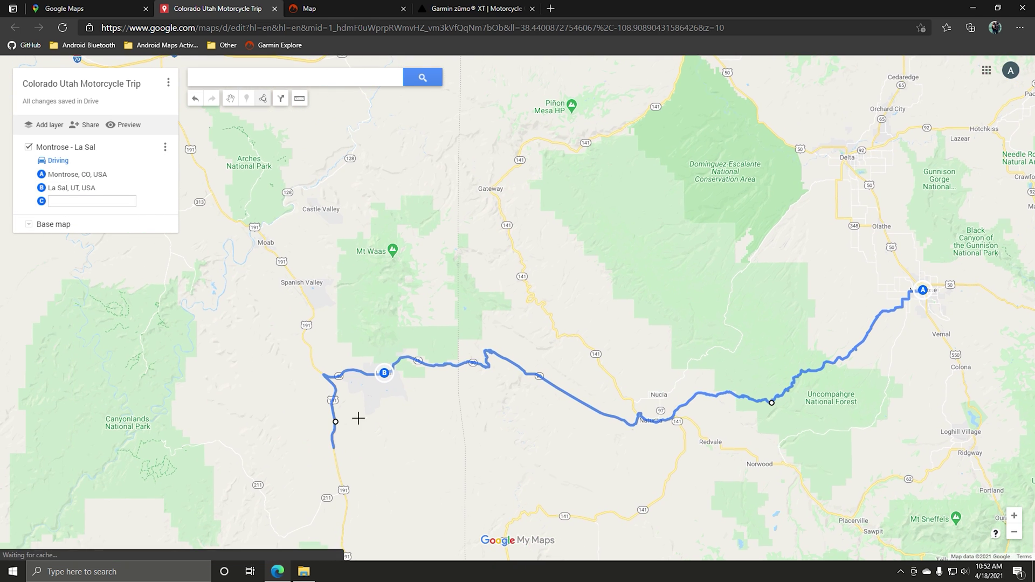
click(164, 201)
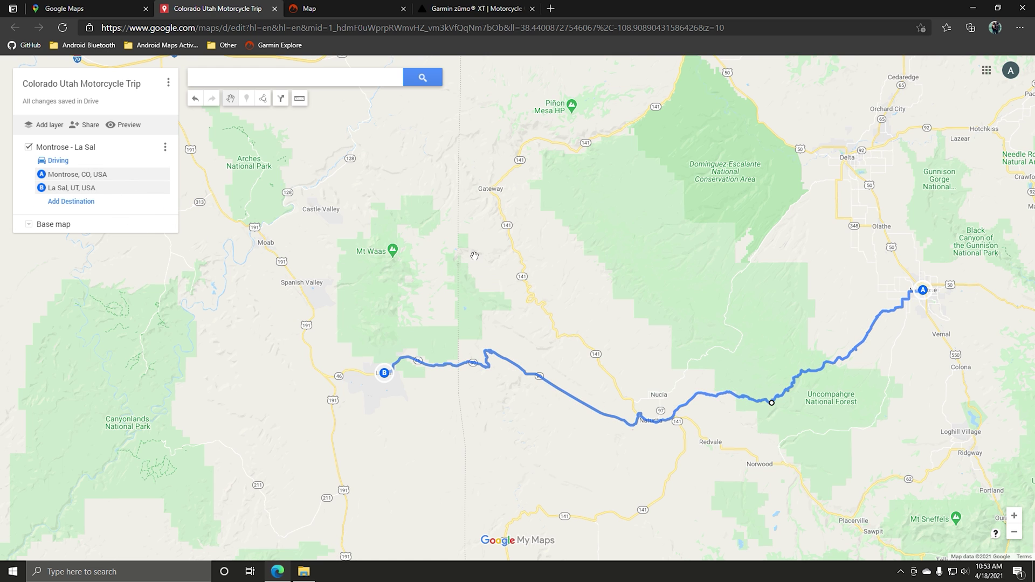
Export only the 'Montrose - La Sal' layer as KMZ, downloading Montrose - La Sal (1).kmz.
click(168, 84)
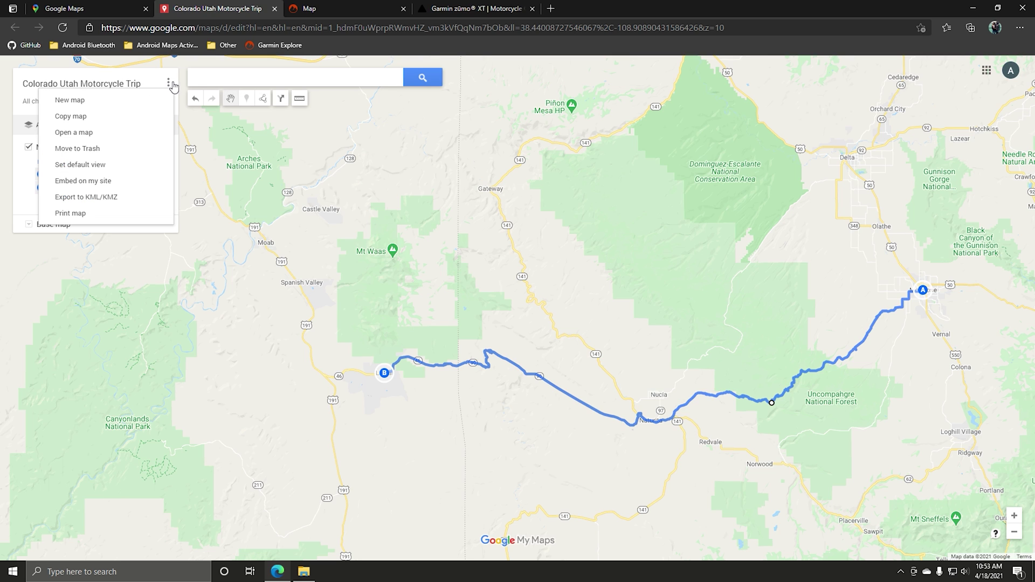
click(116, 198)
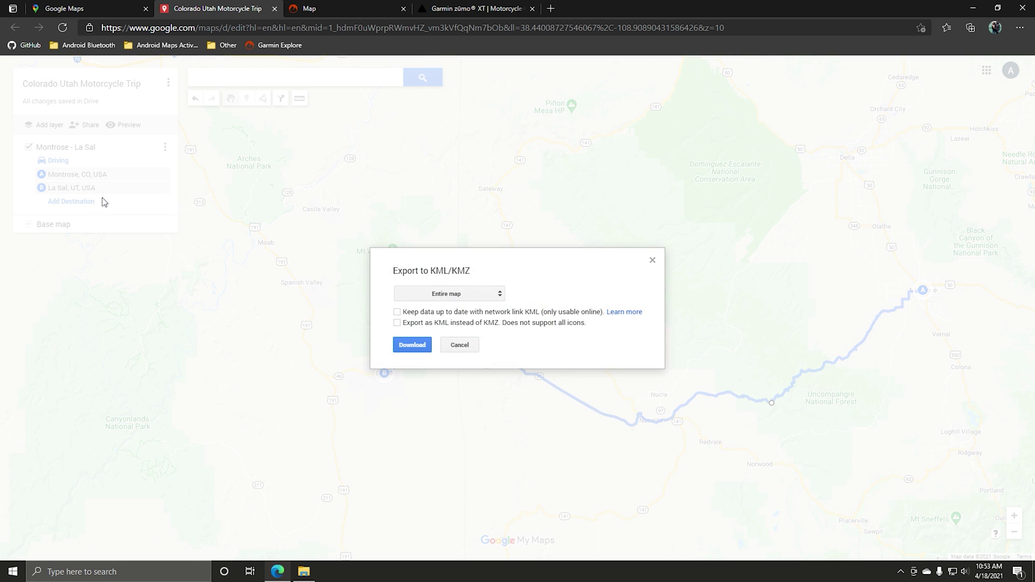
click(465, 294)
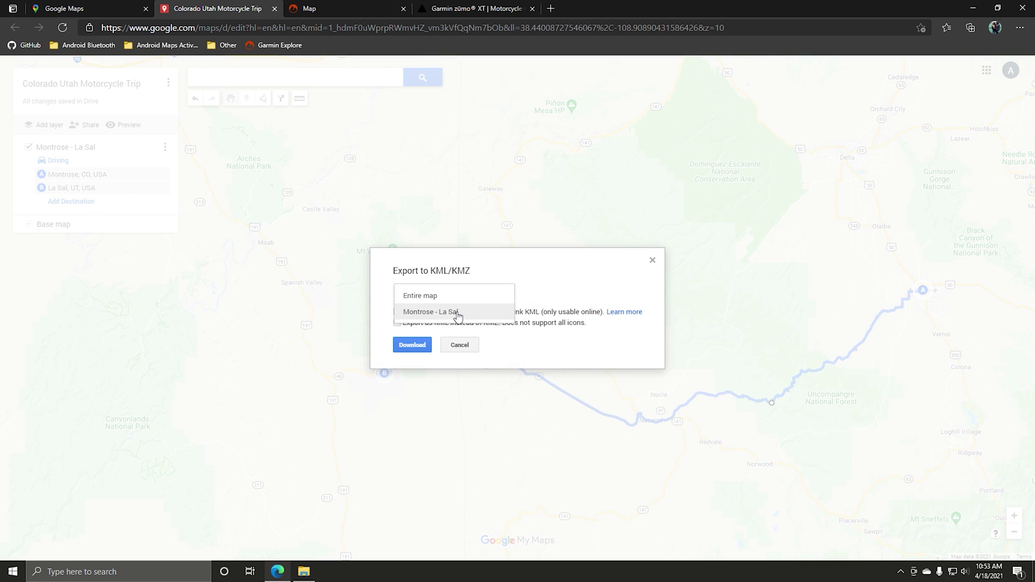
click(436, 316)
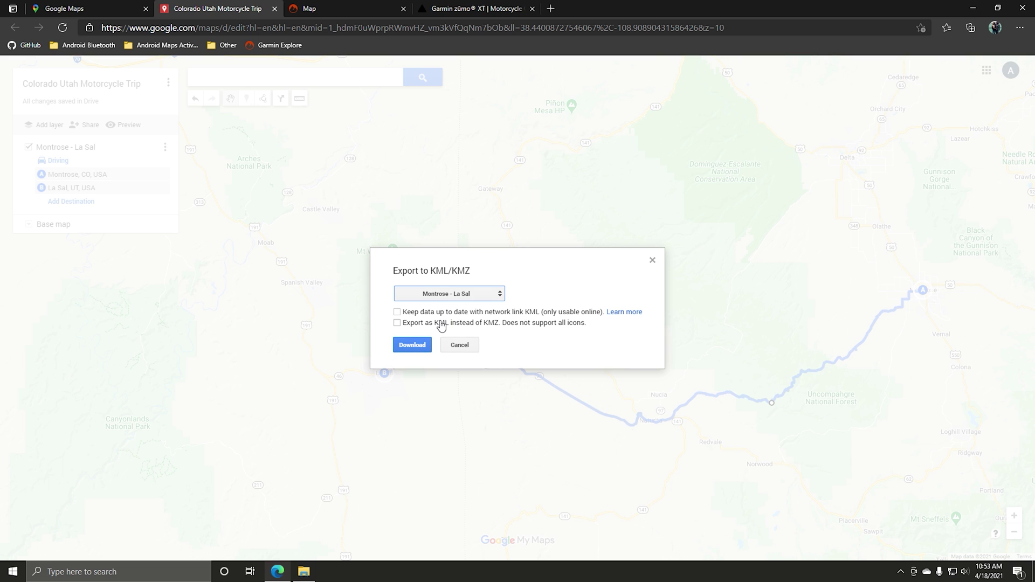
click(425, 348)
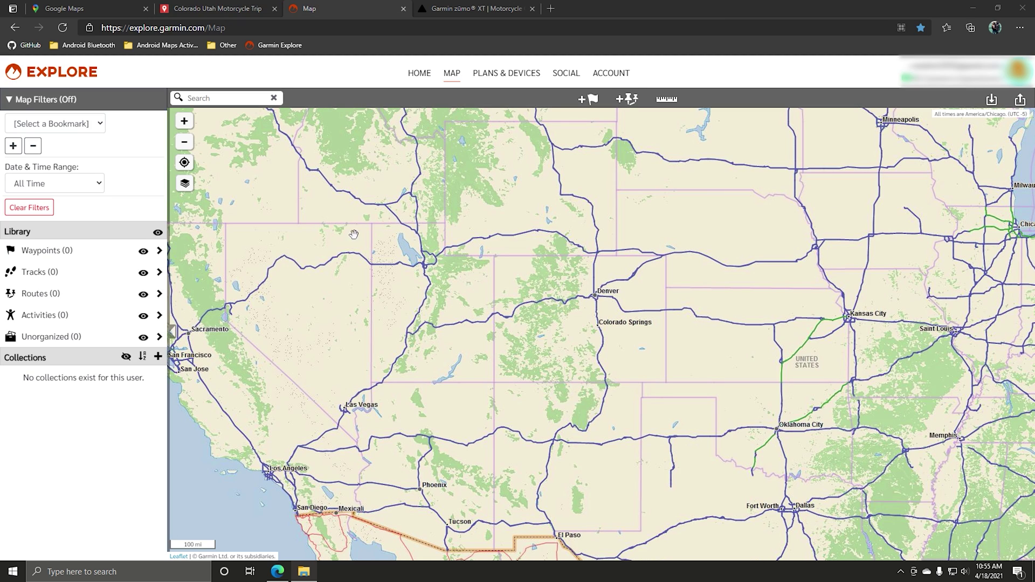
In Garmin Explore, start importing a GPX, KML or KMZ file.
click(137, 82)
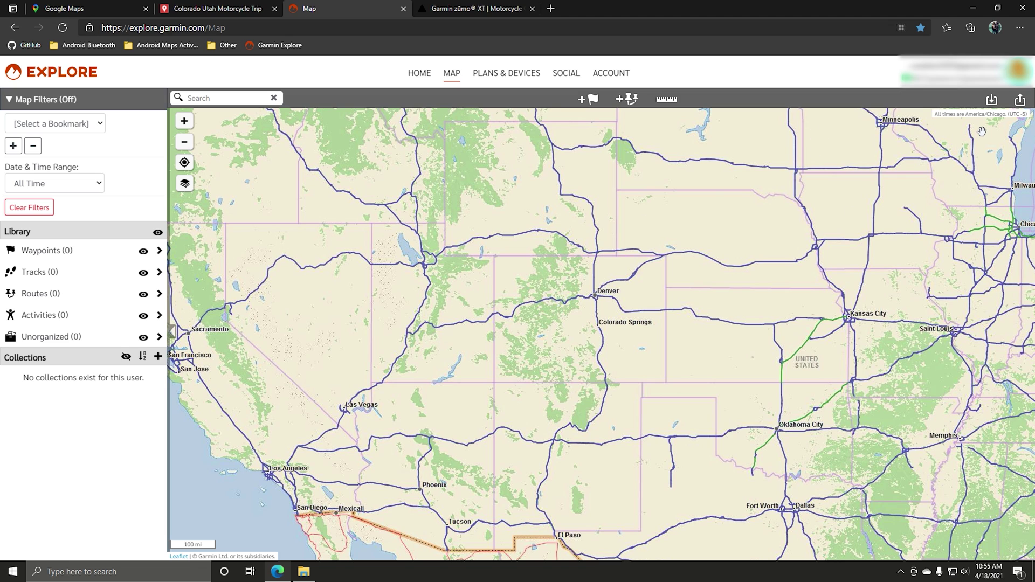
click(993, 100)
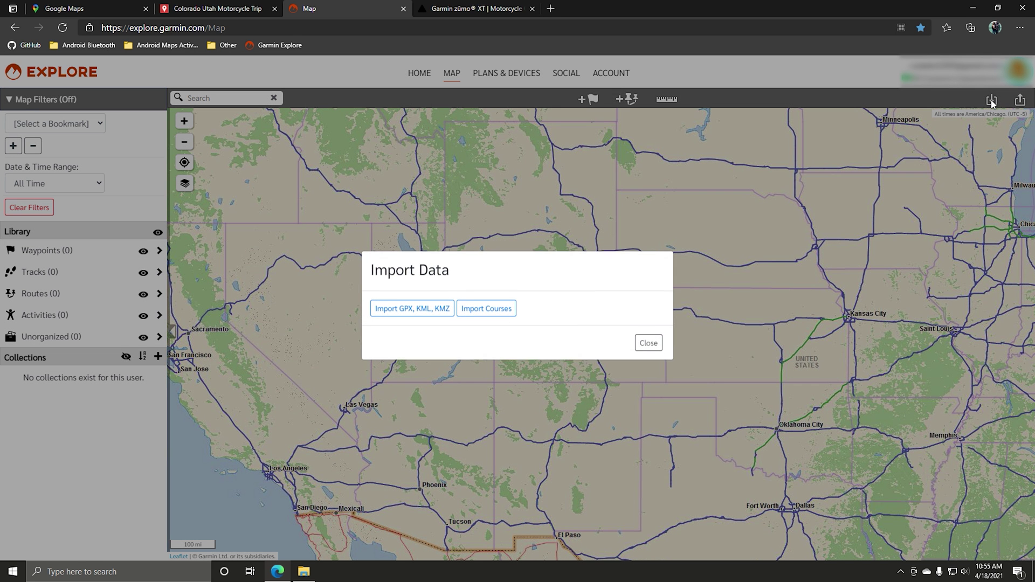
click(427, 316)
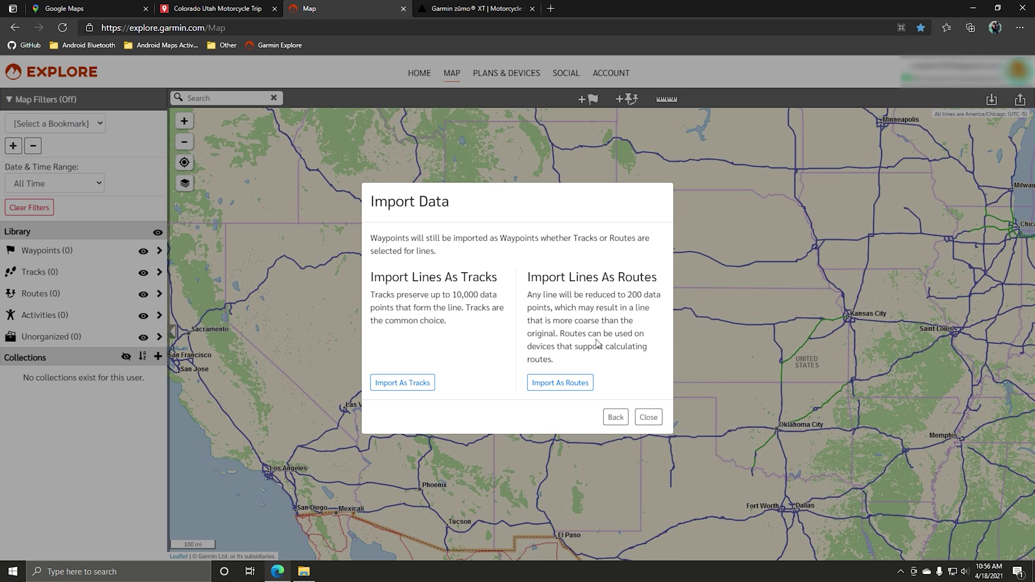
Import the lines as tracks added straight to the library, then continue to file selection.
drag(448, 323, 445, 324)
click(446, 326)
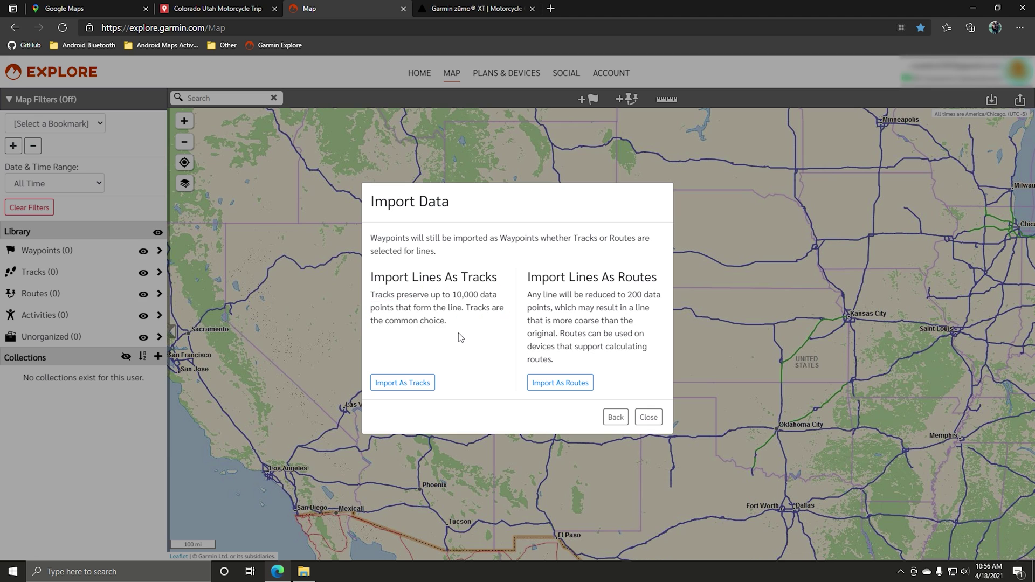
click(419, 396)
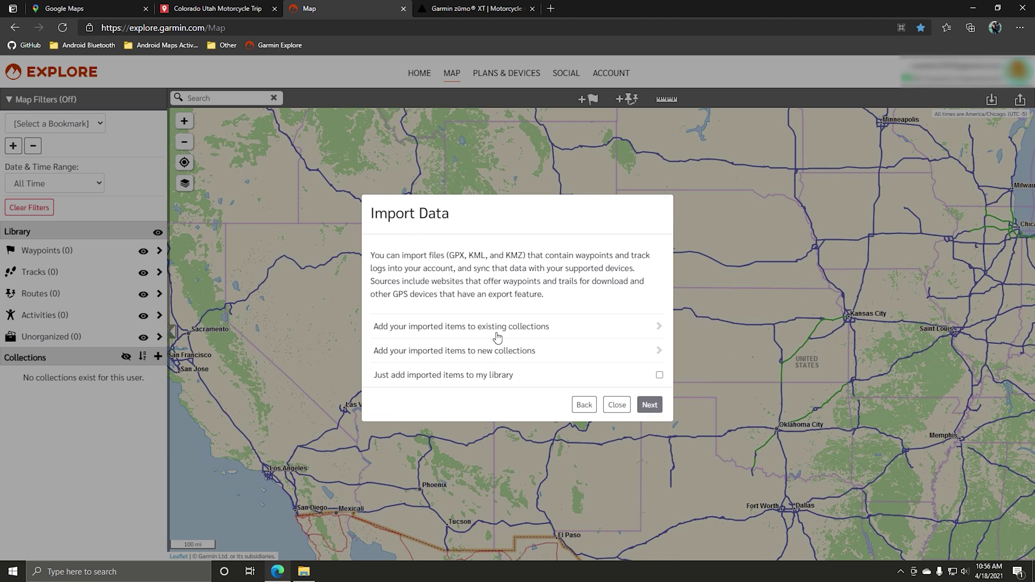
click(494, 375)
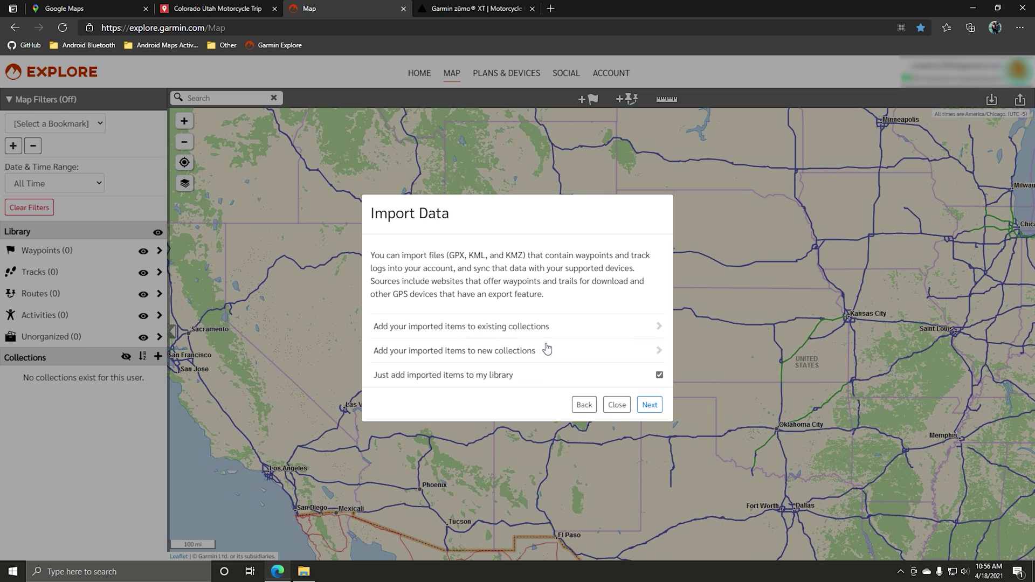
click(650, 405)
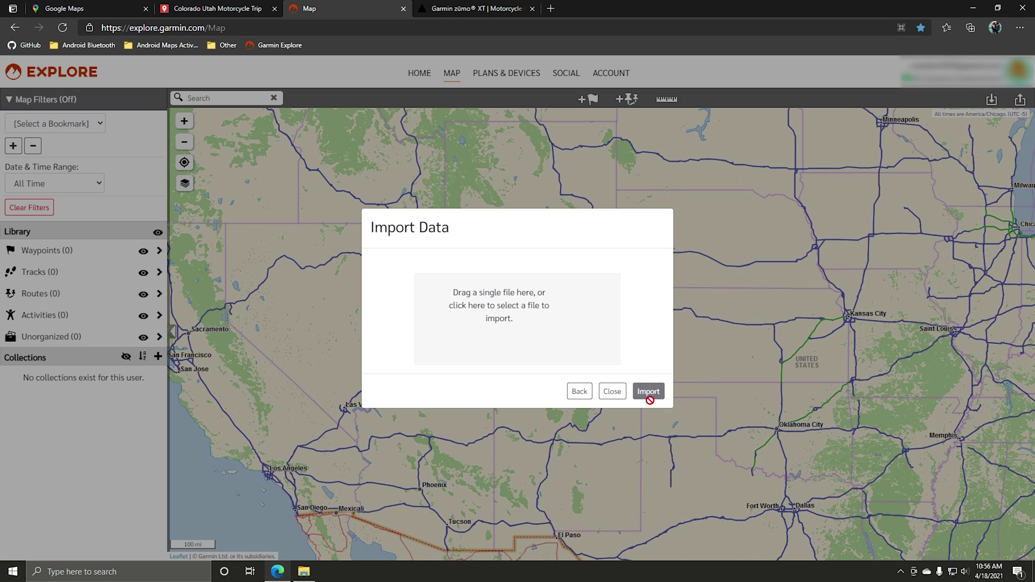
Load 'Montrose - La Sal.kmz' from Documents > GarminMapData into Garmin Explore's import.
click(534, 306)
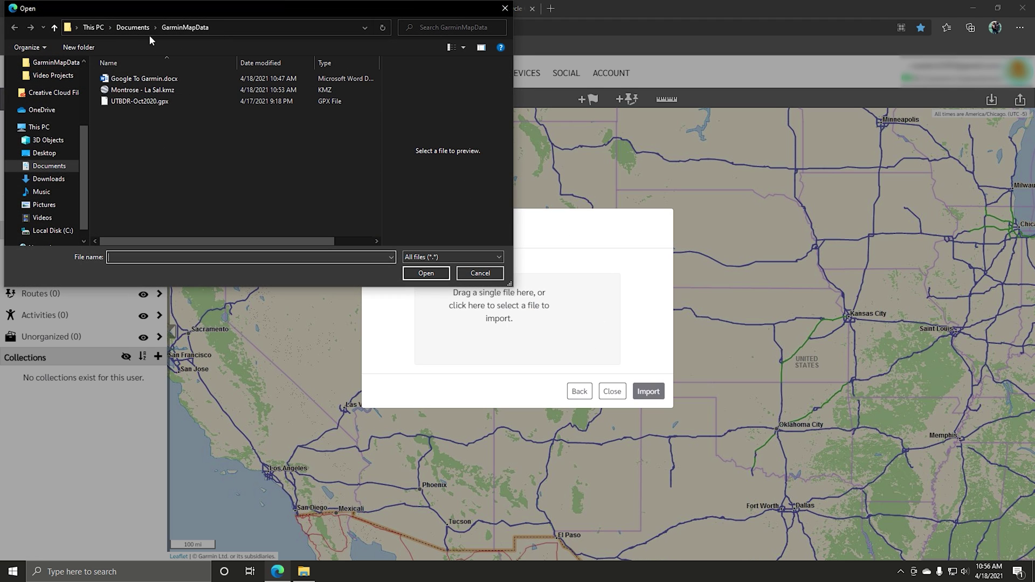
click(148, 90)
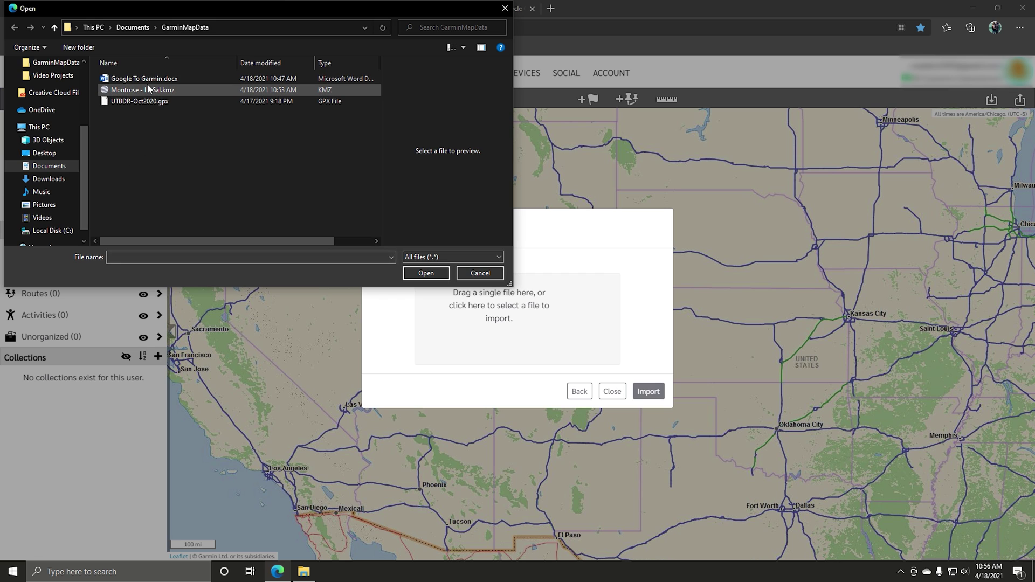
click(426, 273)
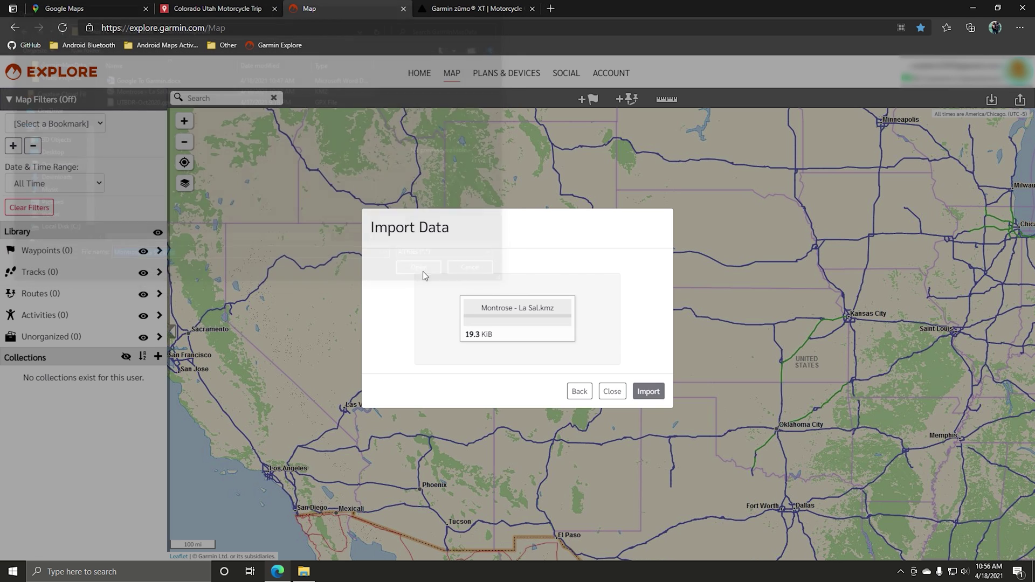